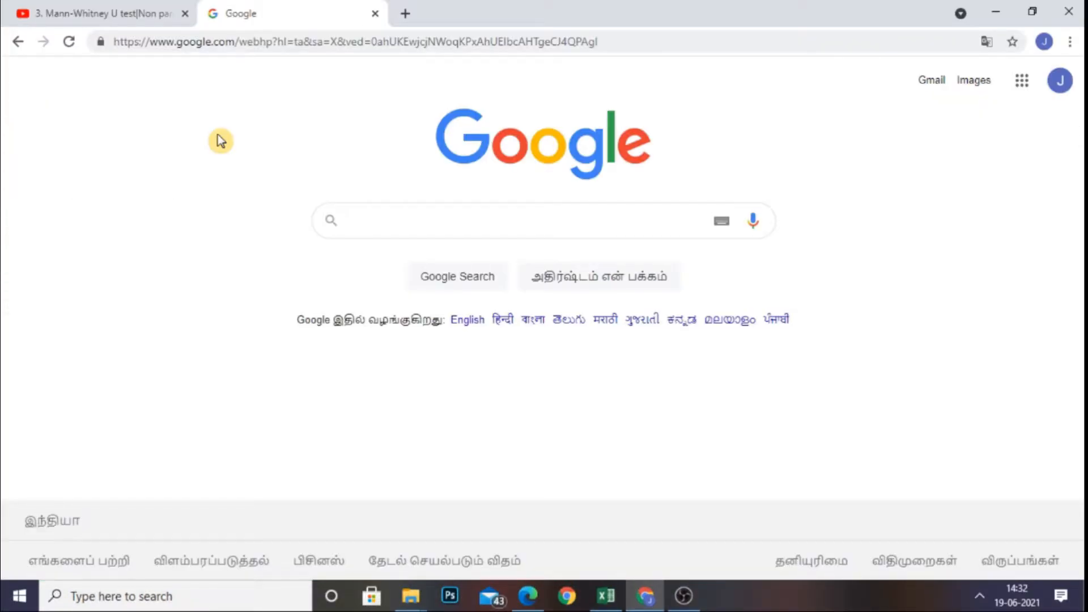
Step: Search Google for "megastat addin installer"
text(mega)
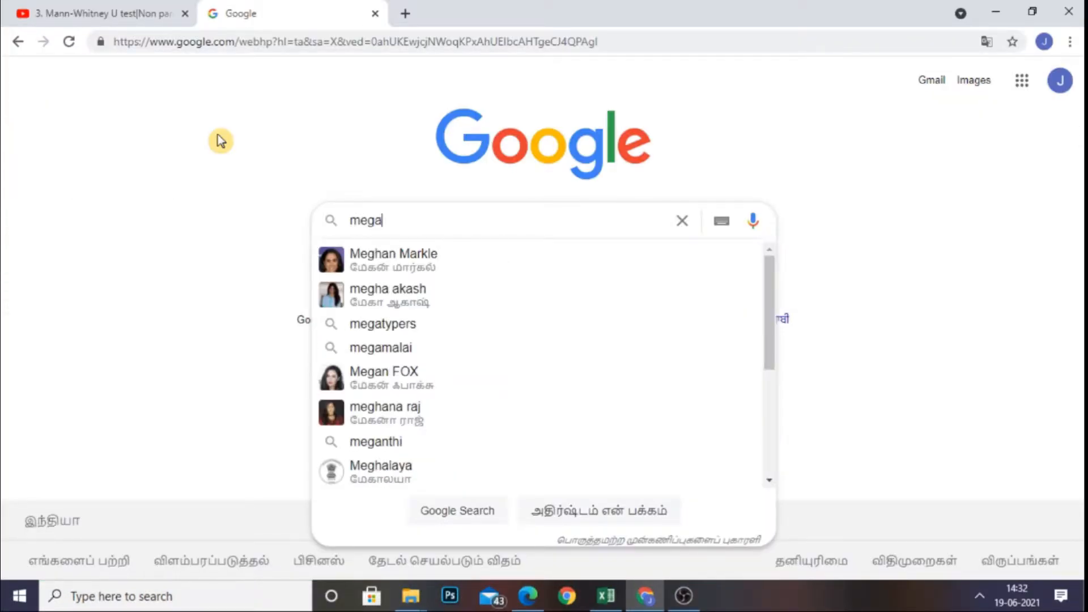
text(stat)
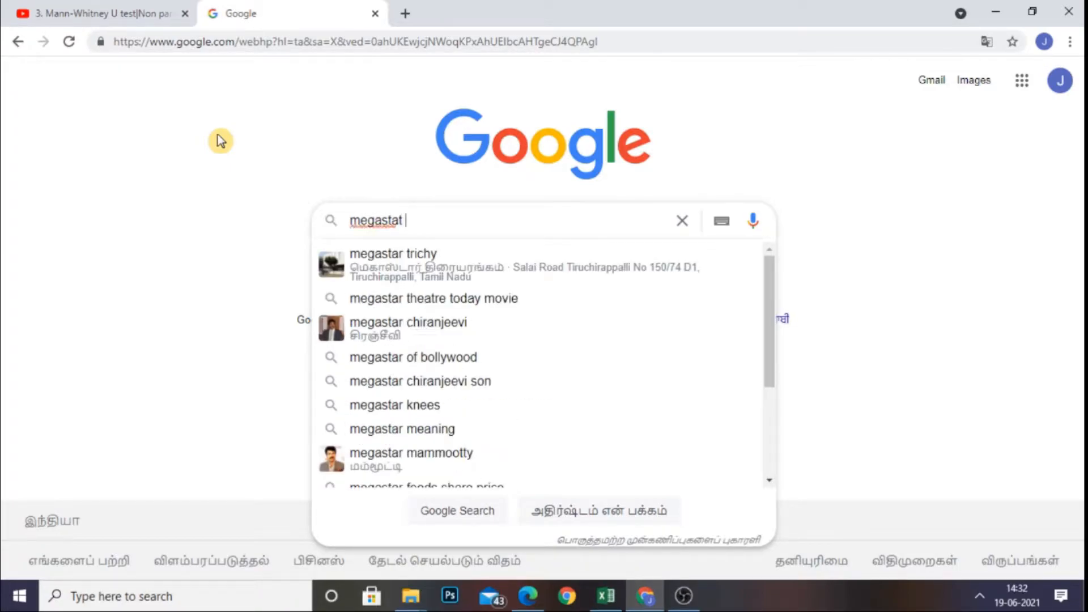
text( addi)
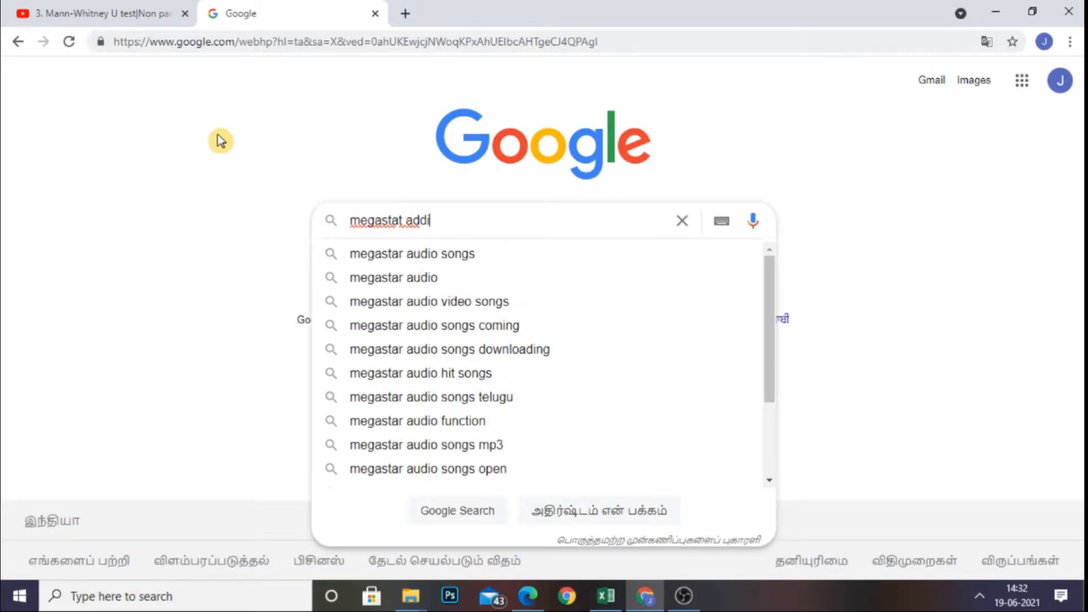
text(n i)
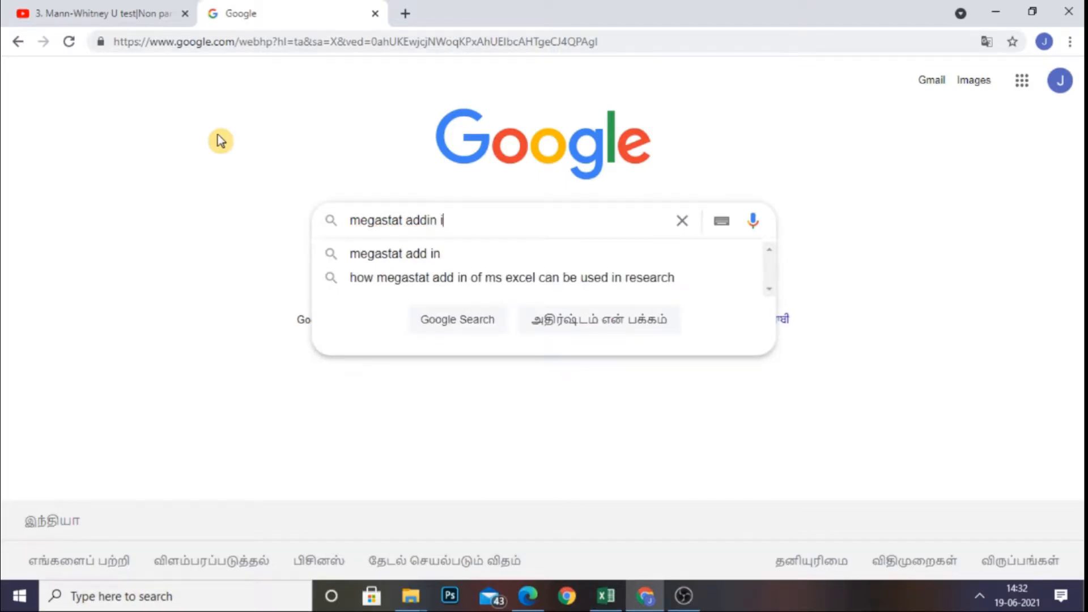
text(nstaller)
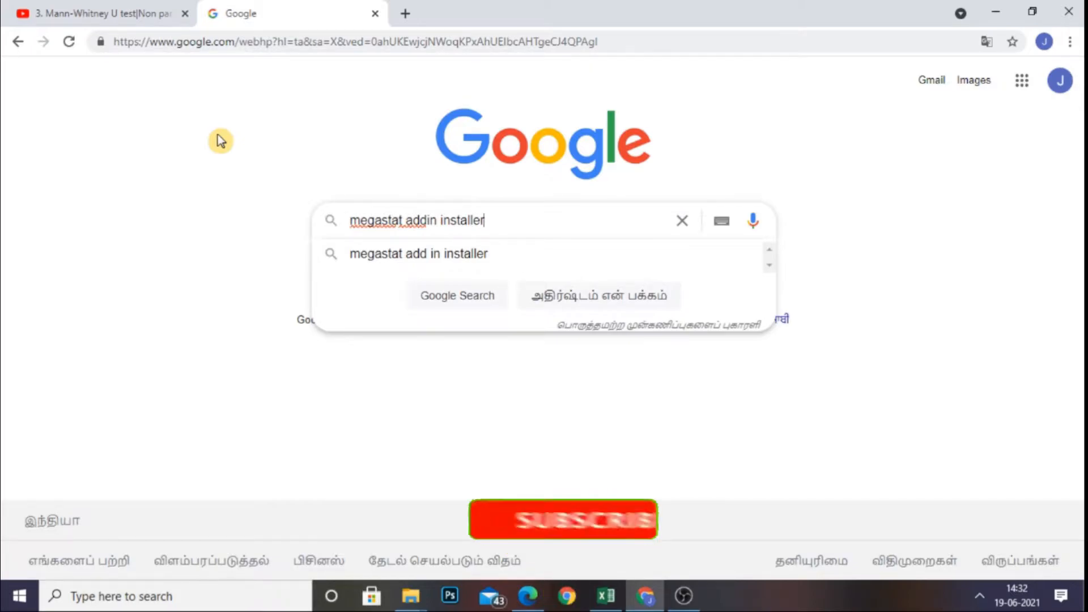
key(Return)
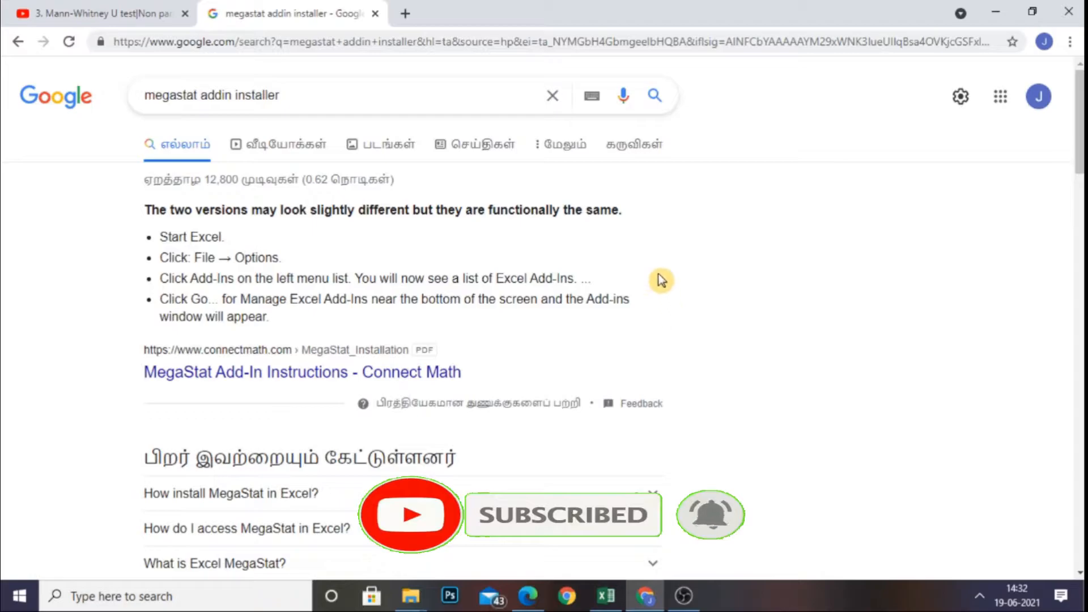
Step: Open the professormo.com result "Megastat Installation Instructions" in a new tab and switch to that page
scroll(661, 280, down, 6)
scroll(659, 274, down, 13)
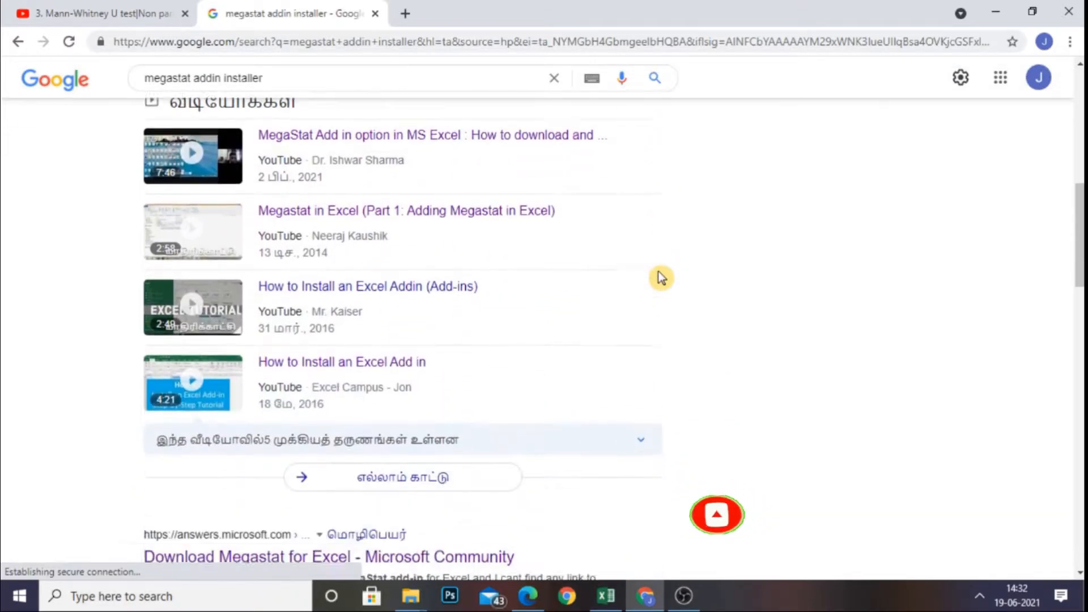
scroll(661, 278, down, 7)
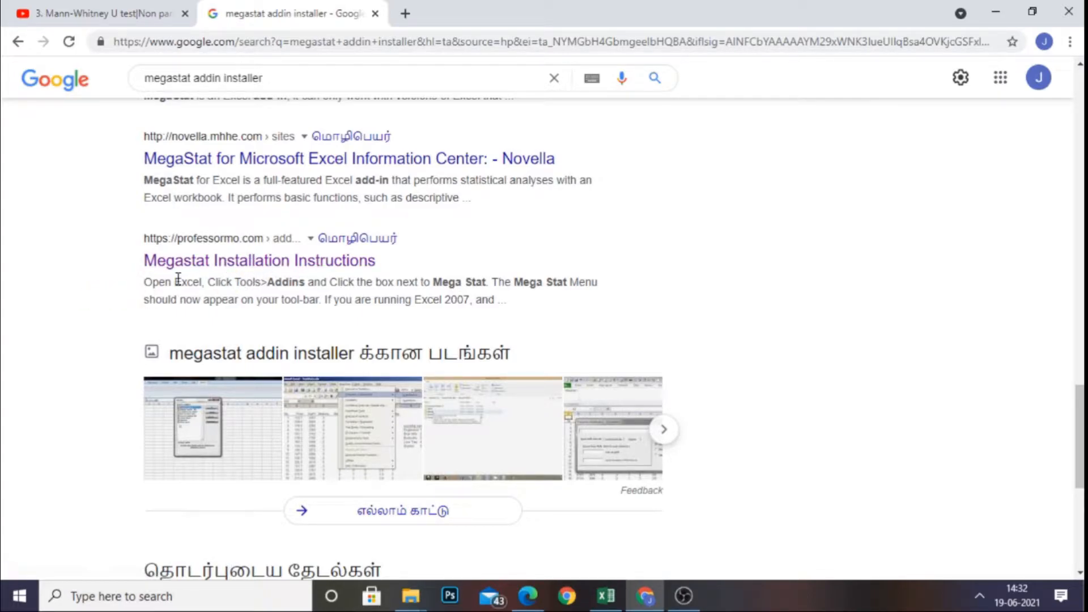
right_click(314, 263)
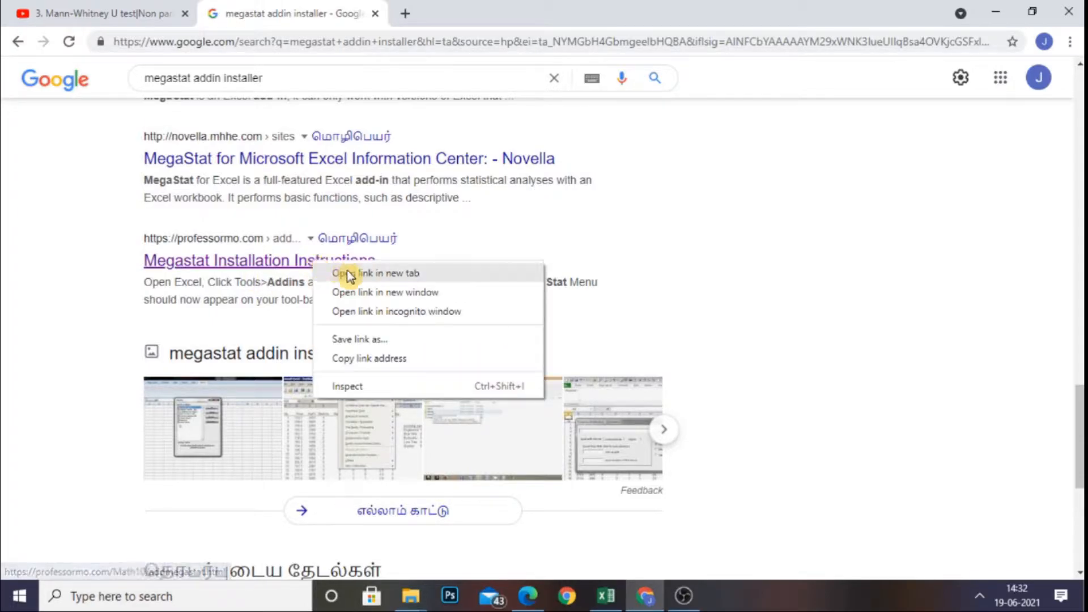
click(347, 273)
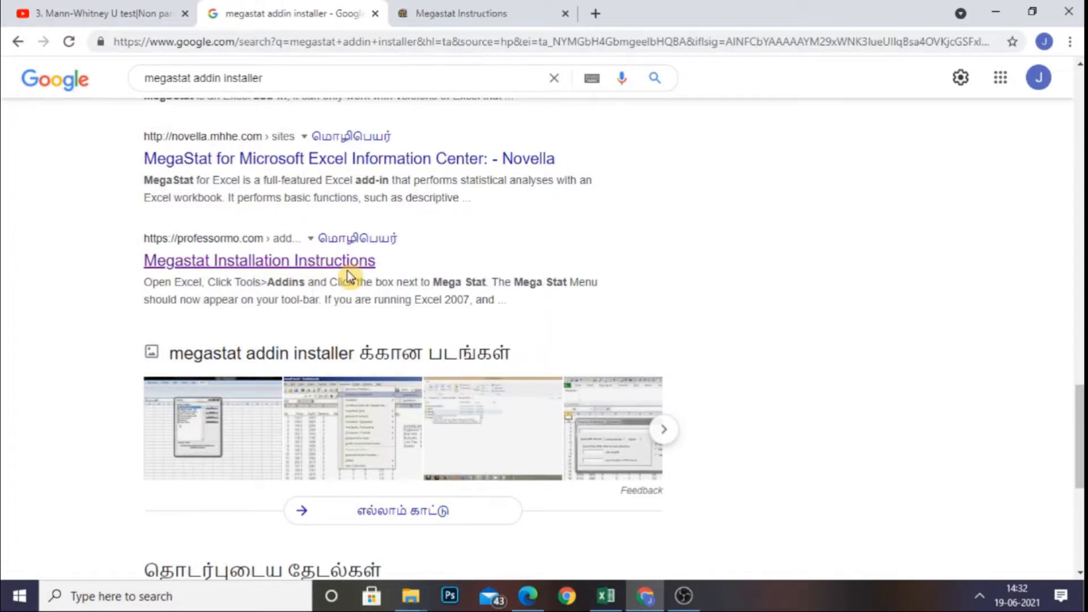
click(476, 8)
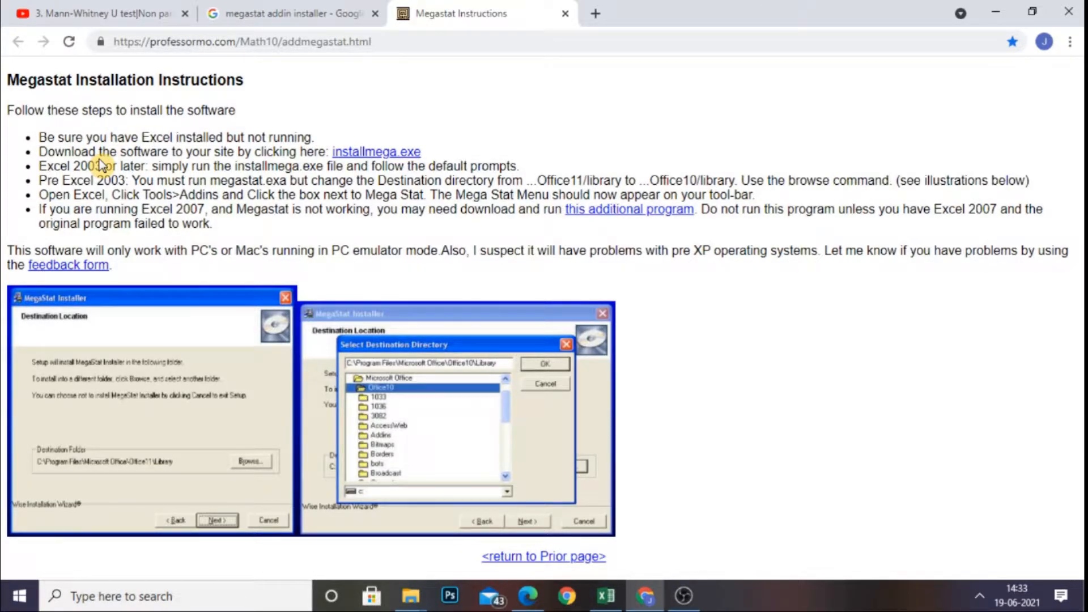
Step: Download installmega.exe from the instructions page and run it, installing MegaStat into the default Office11\Library destination folder
click(383, 154)
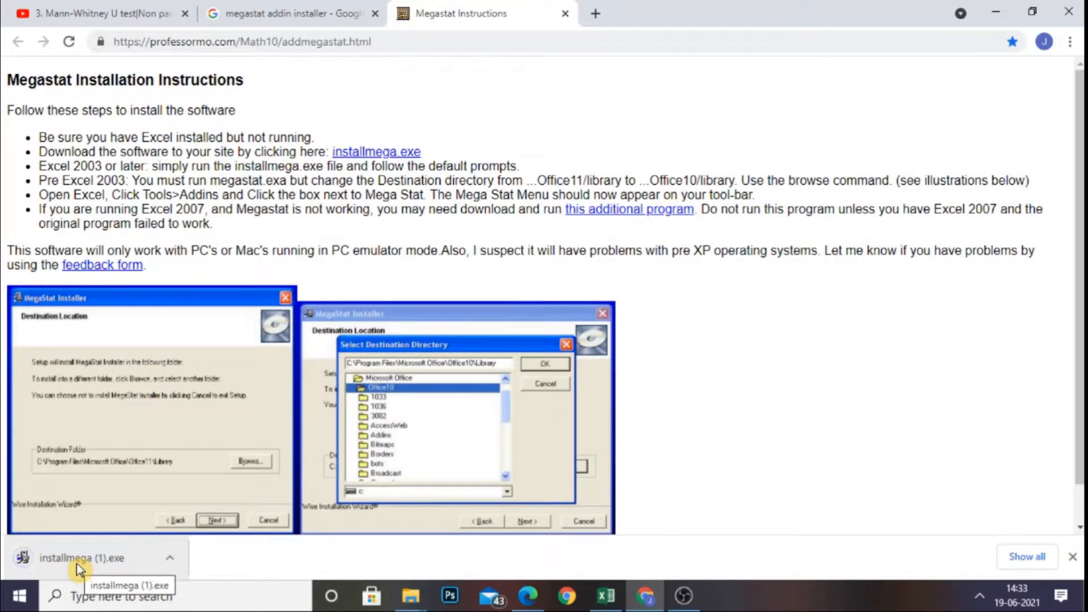
click(106, 564)
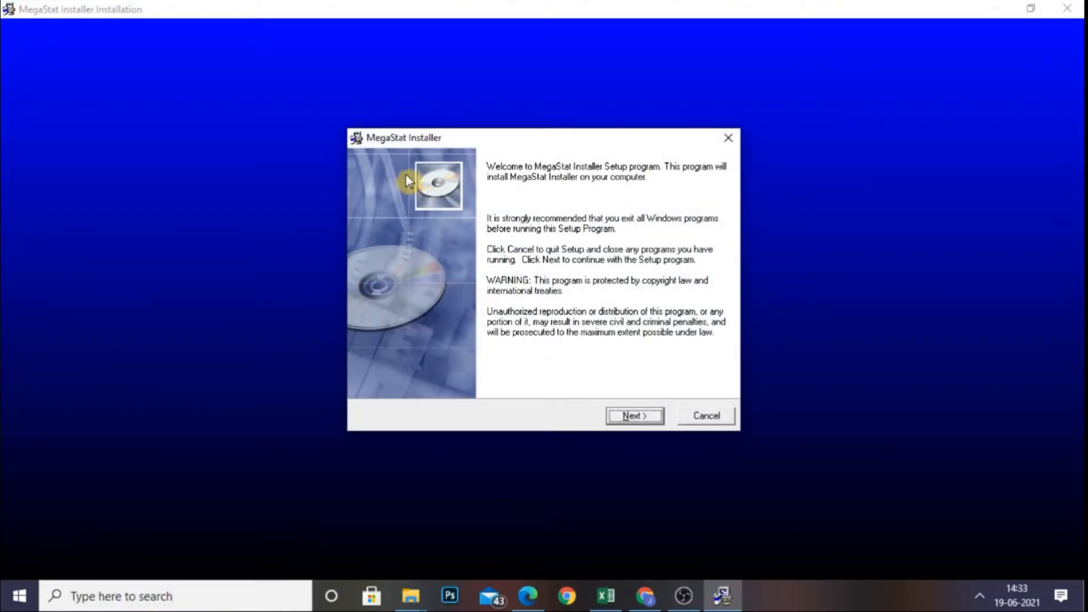
click(630, 416)
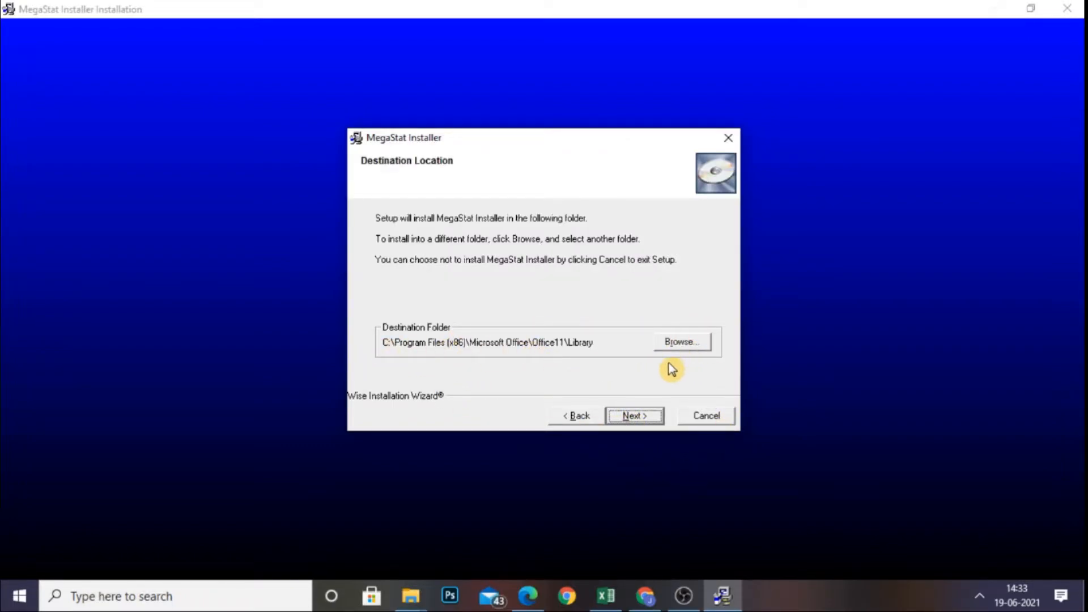
click(633, 416)
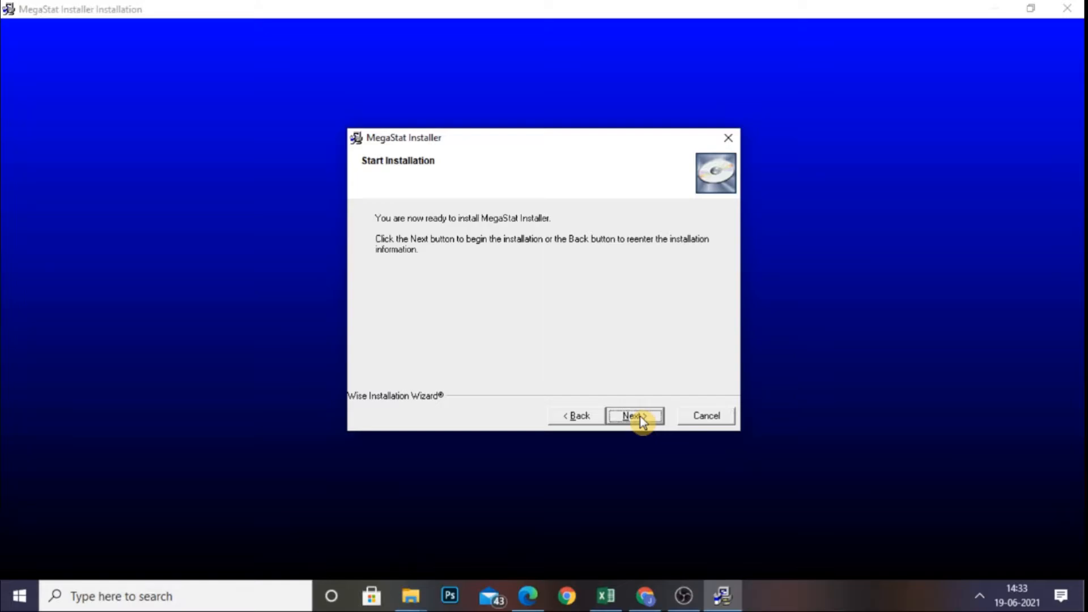
click(640, 417)
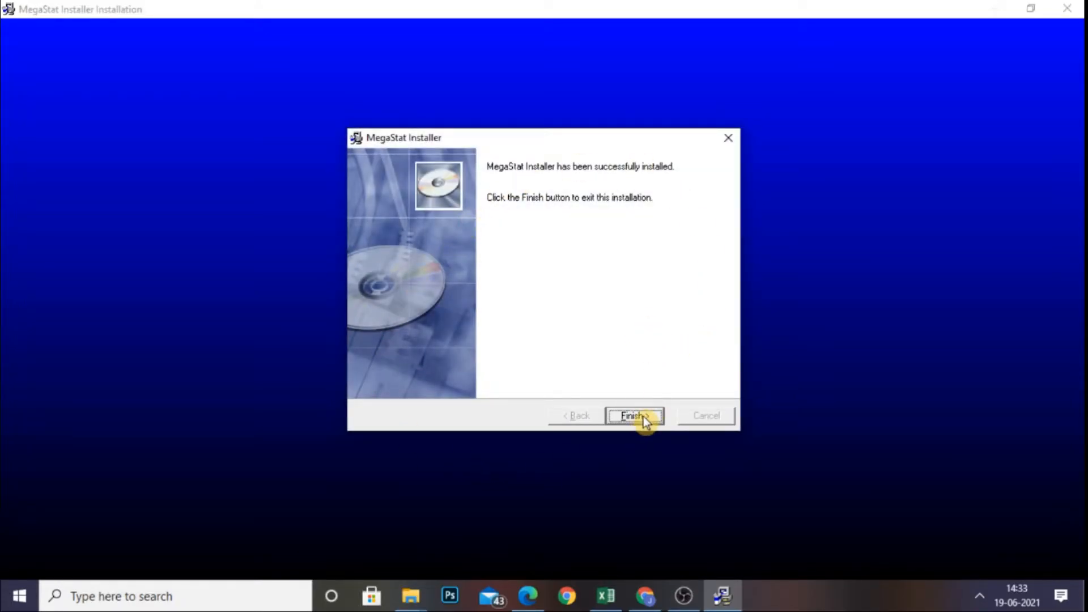
click(645, 419)
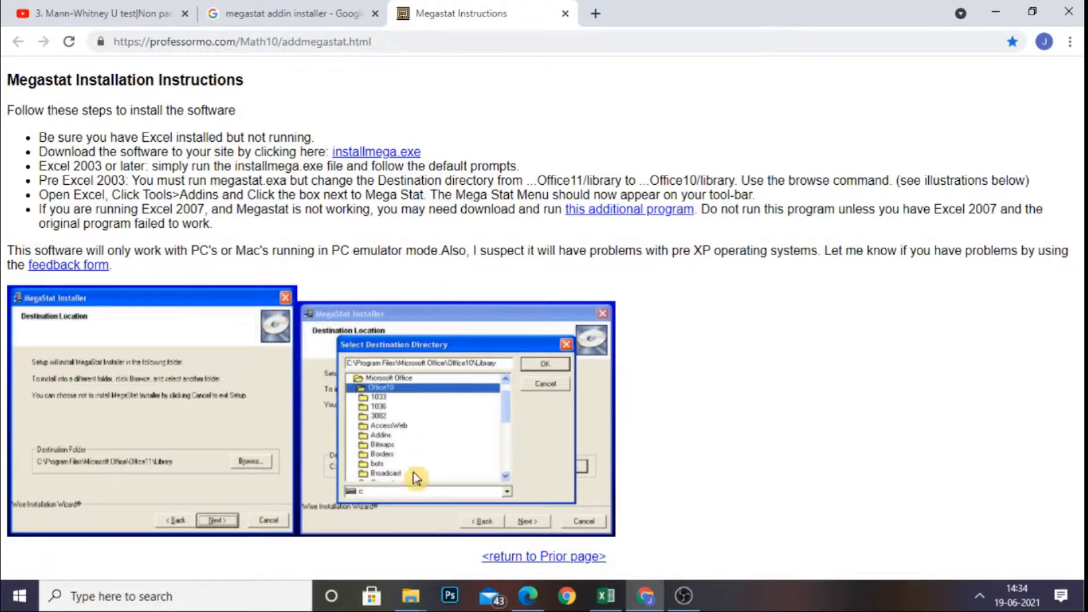
Step: In File Explorer, browse to the MegaStat install folder C:\Program Files (x86)\Microsoft Office\Office11\Library to examine its contents
click(413, 600)
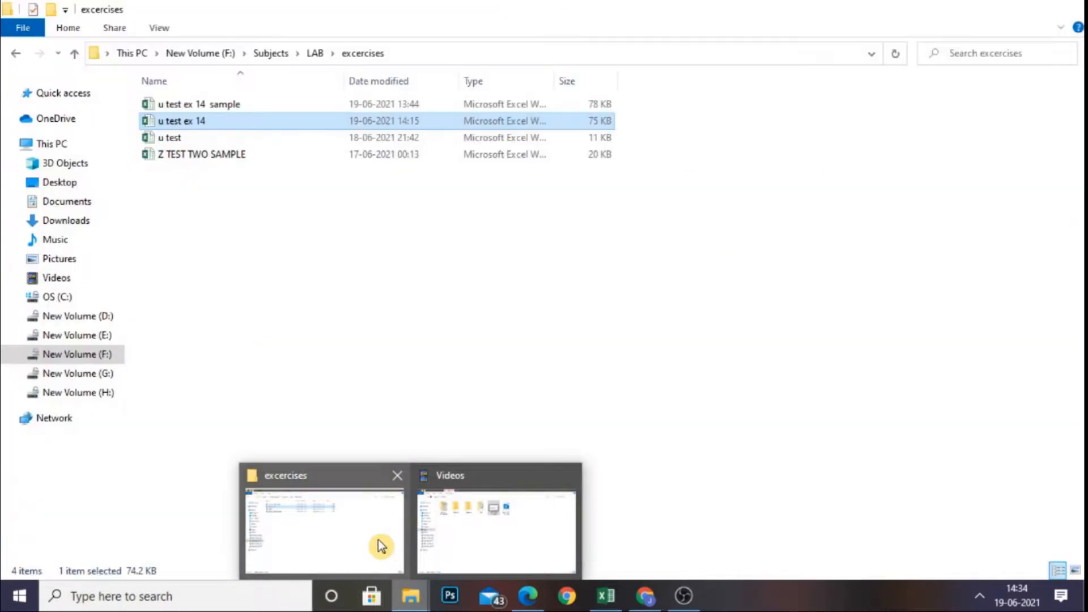
click(379, 544)
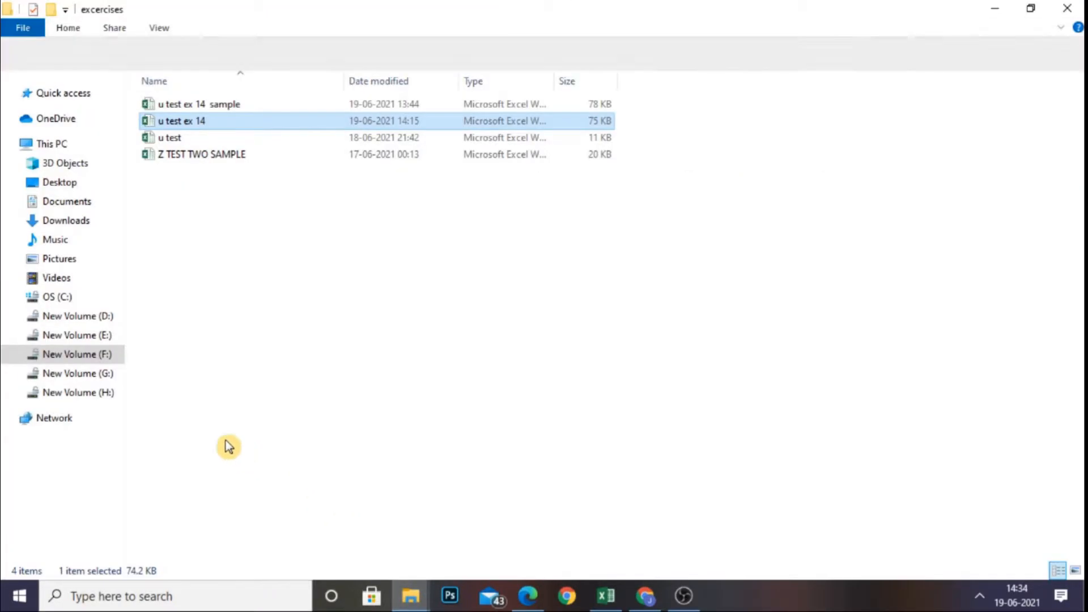
click(66, 144)
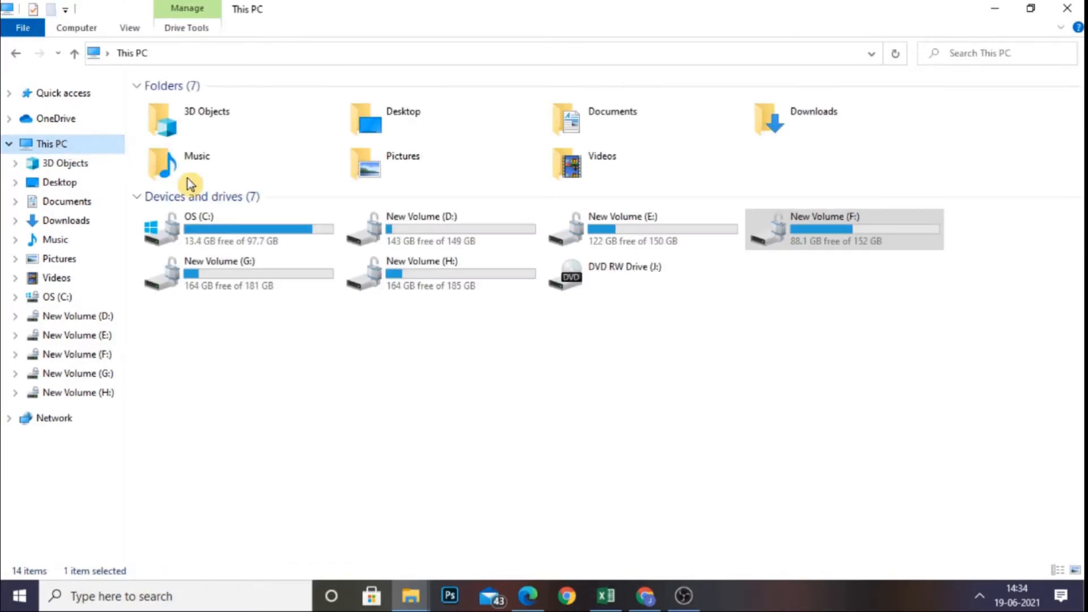
click(251, 227)
double_click(252, 227)
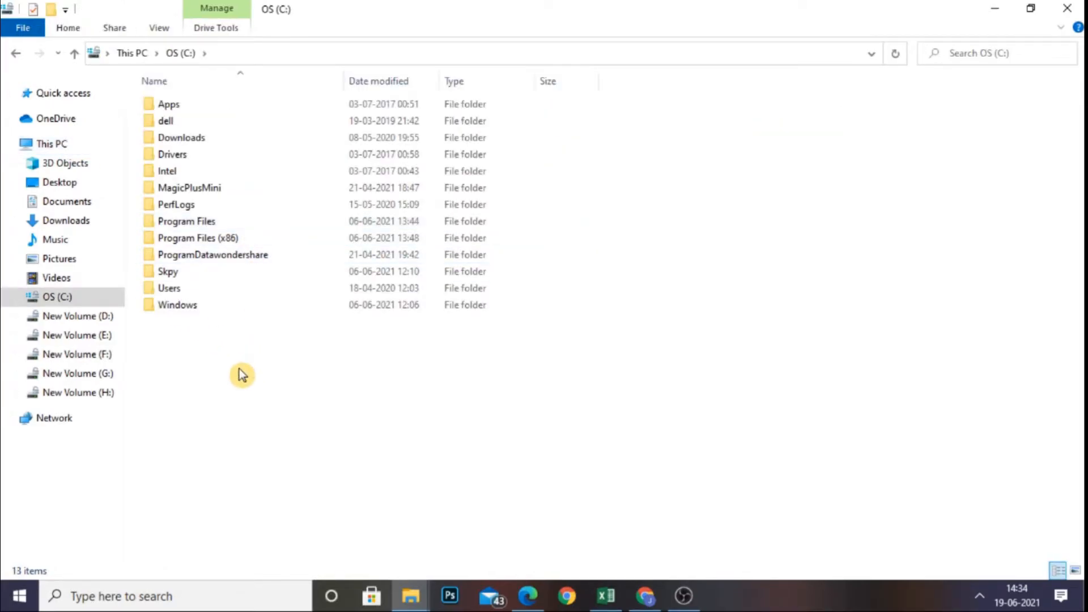
click(267, 238)
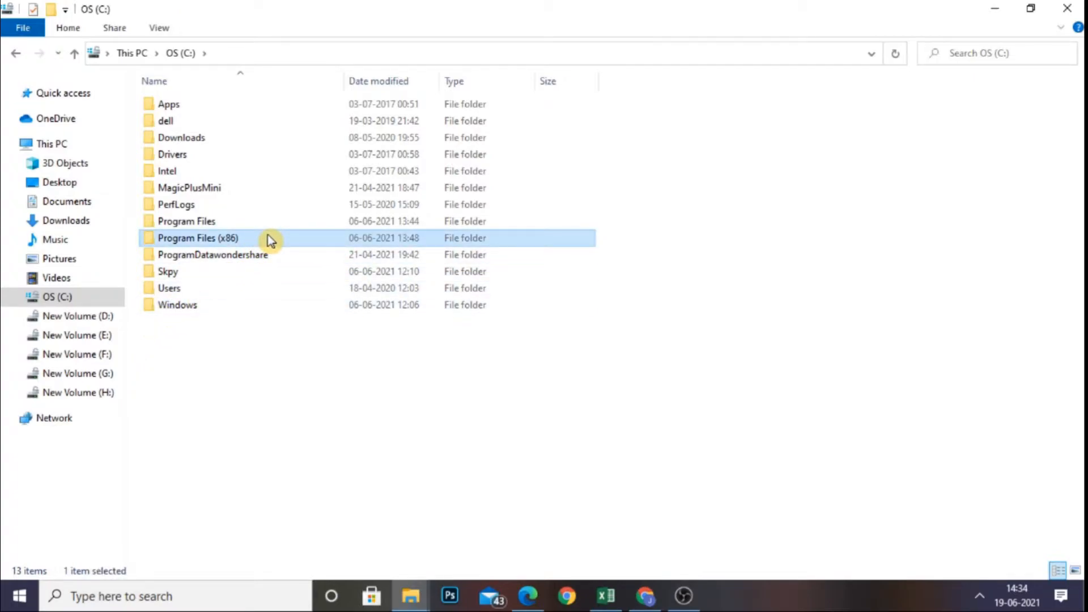
double_click(270, 238)
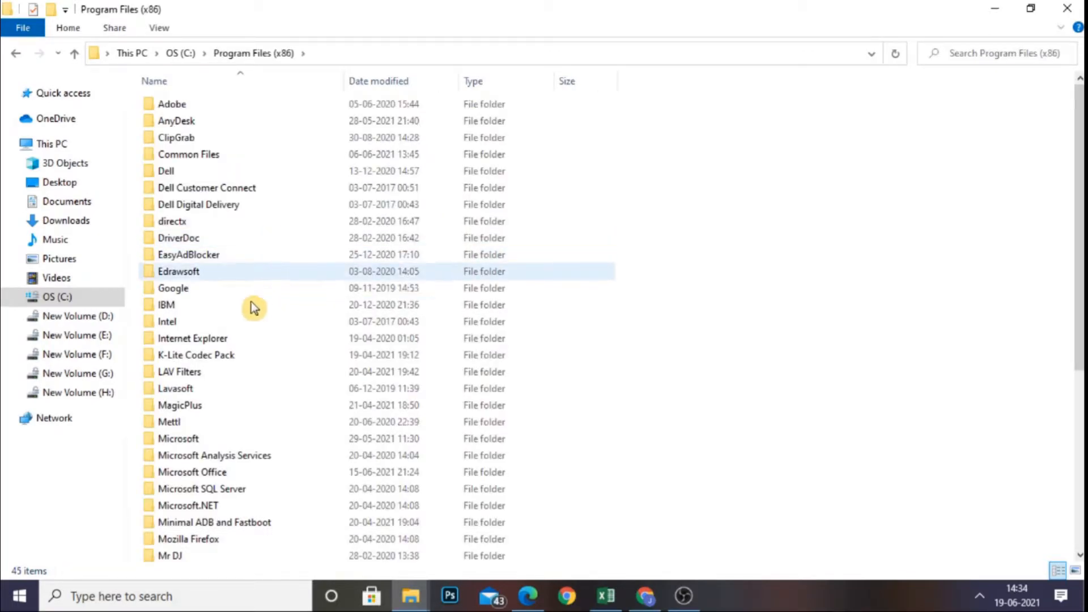
double_click(282, 475)
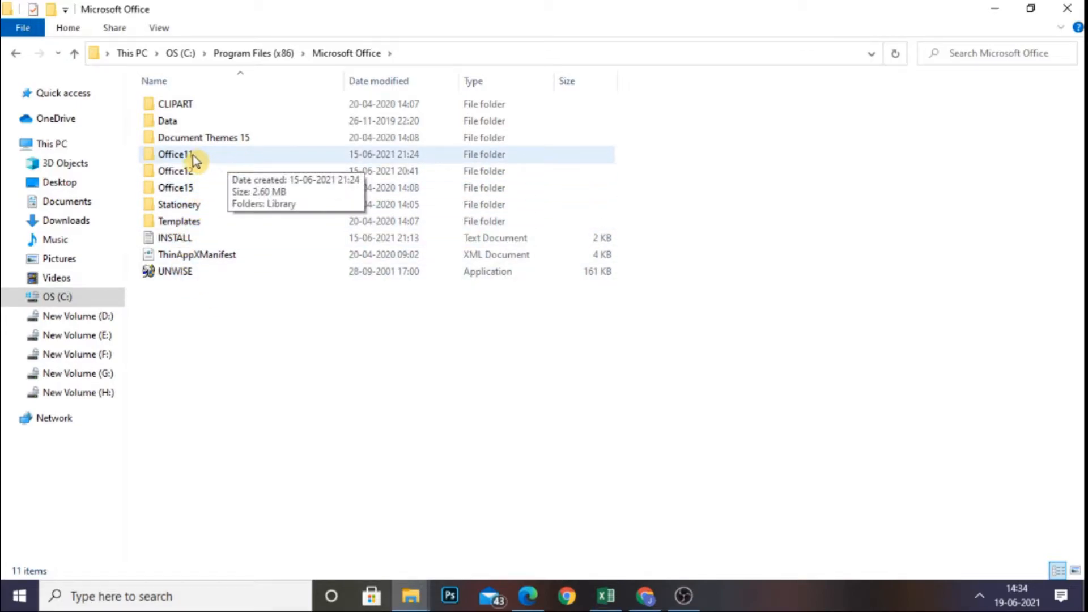
double_click(236, 157)
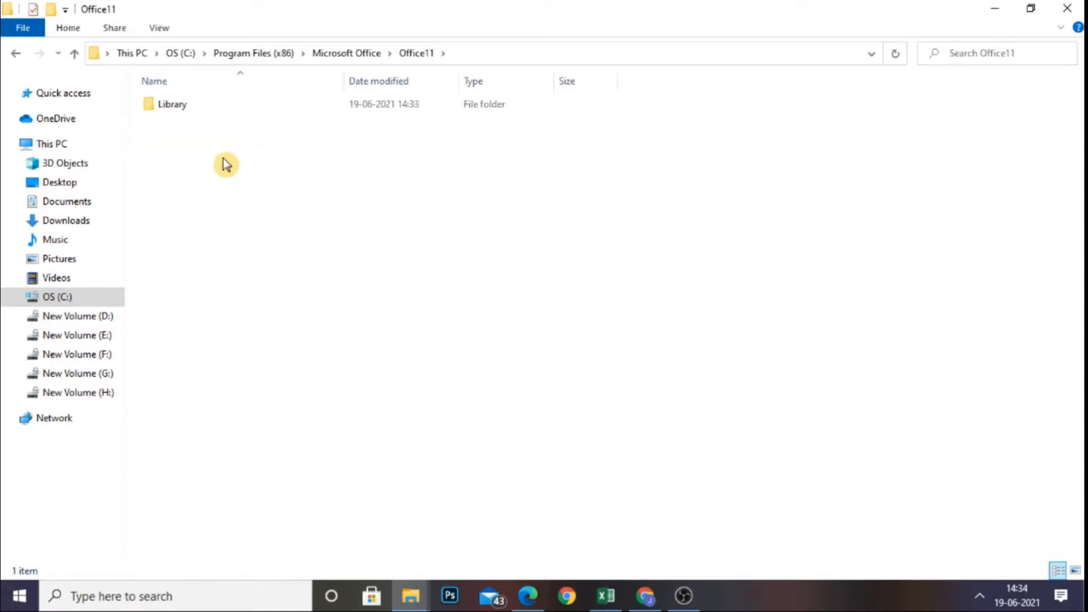
double_click(252, 107)
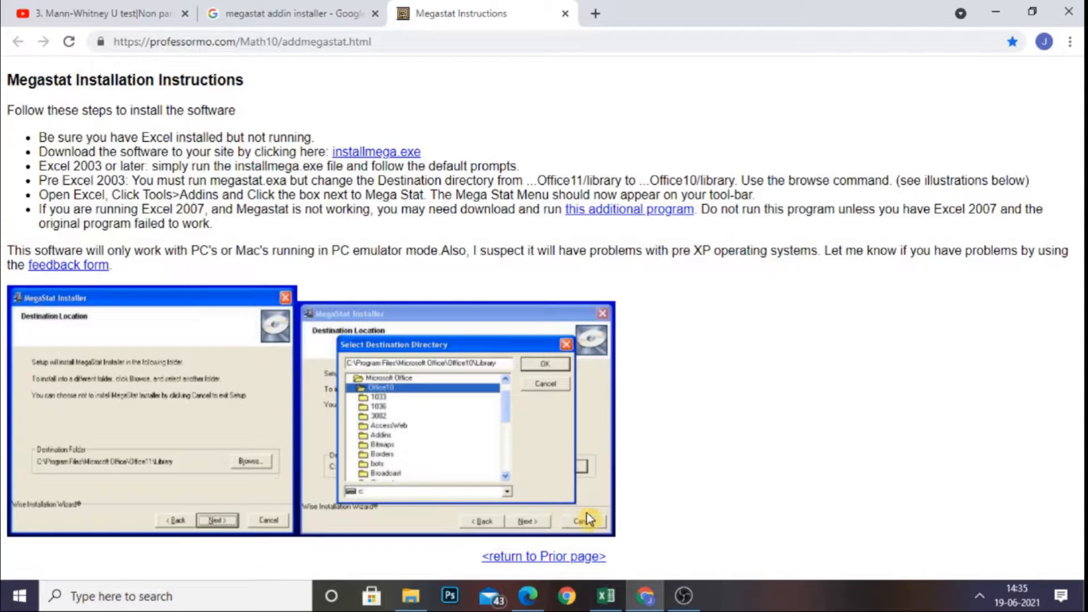
Step: Switch to the "u test ex 14" workbook in Excel and display the add-in settings in Excel Options
click(604, 597)
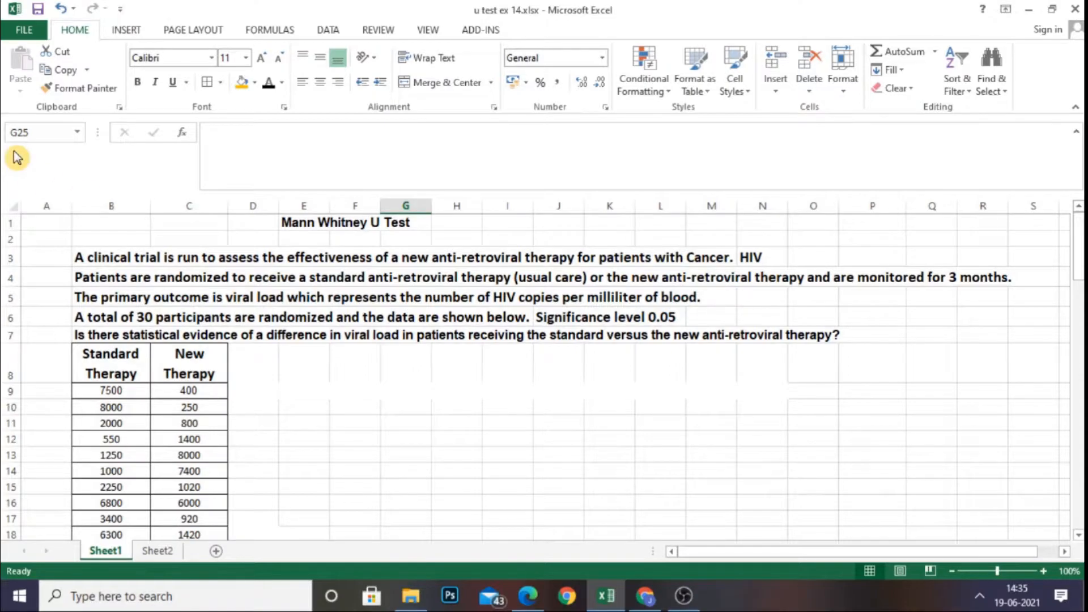
click(24, 35)
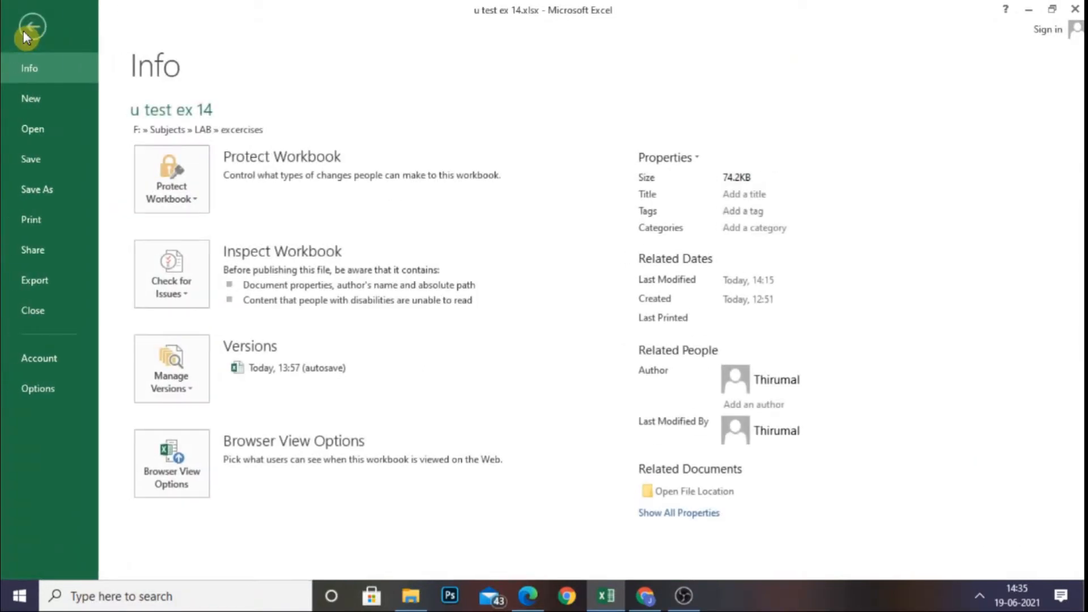
click(50, 390)
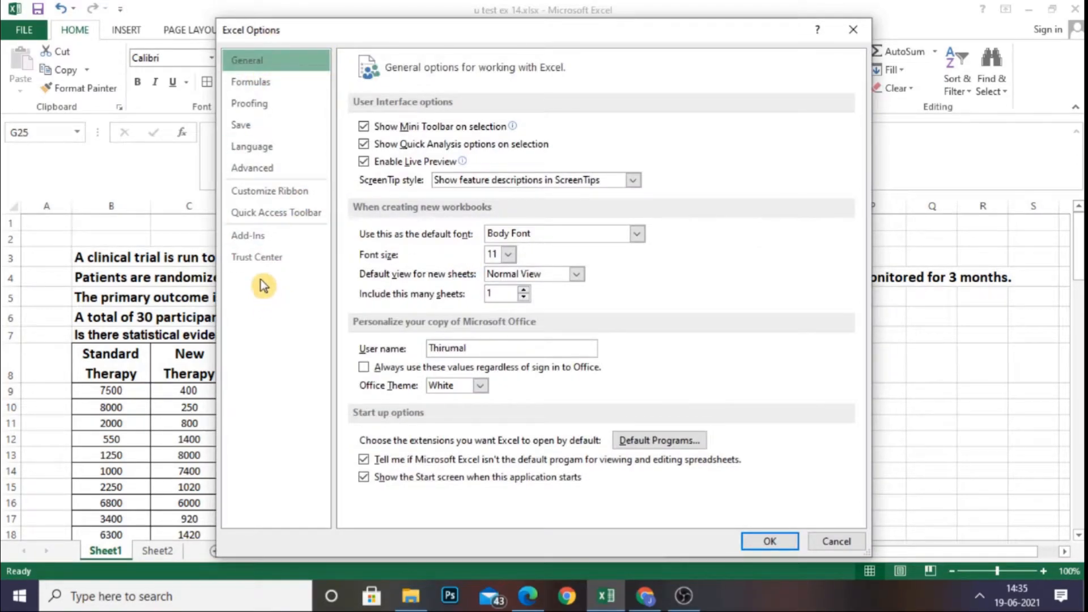
click(295, 240)
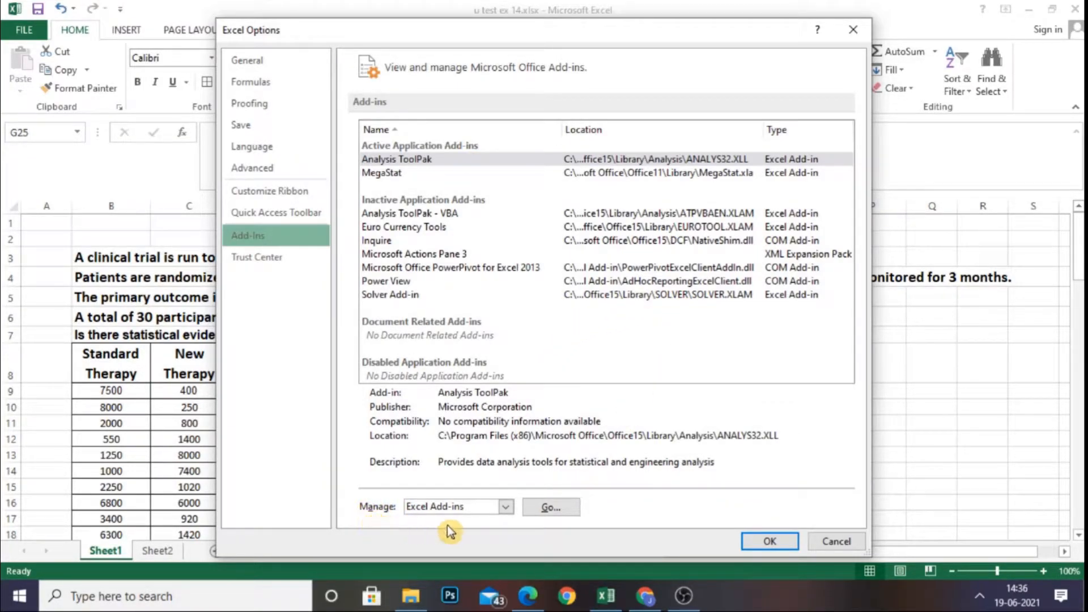
Step: Open the Excel Add-ins manager from the options and confirm with the MegaStat add-in enabled
click(505, 508)
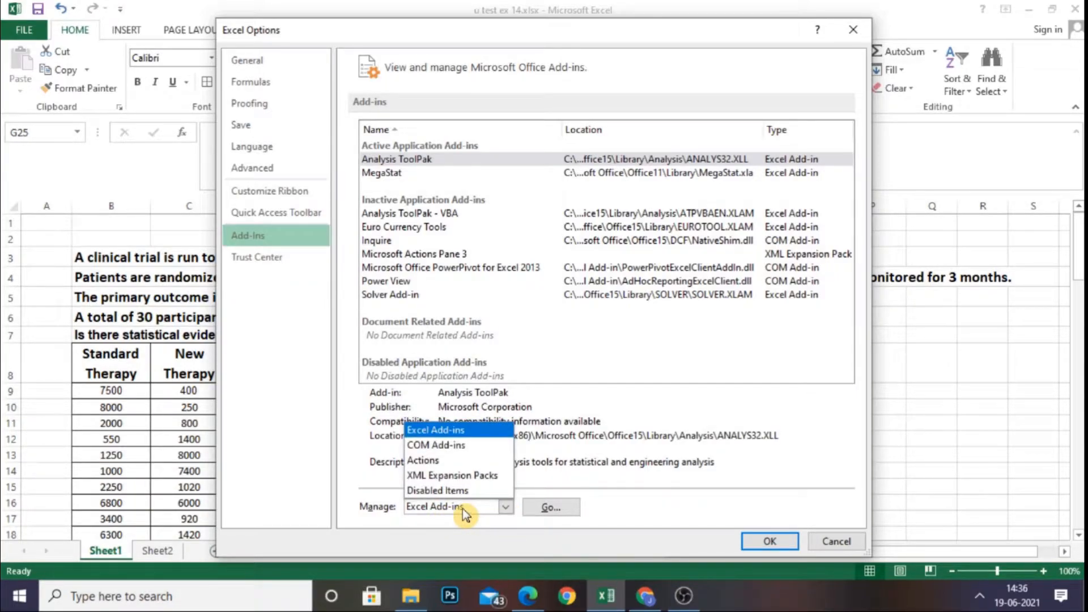
click(477, 430)
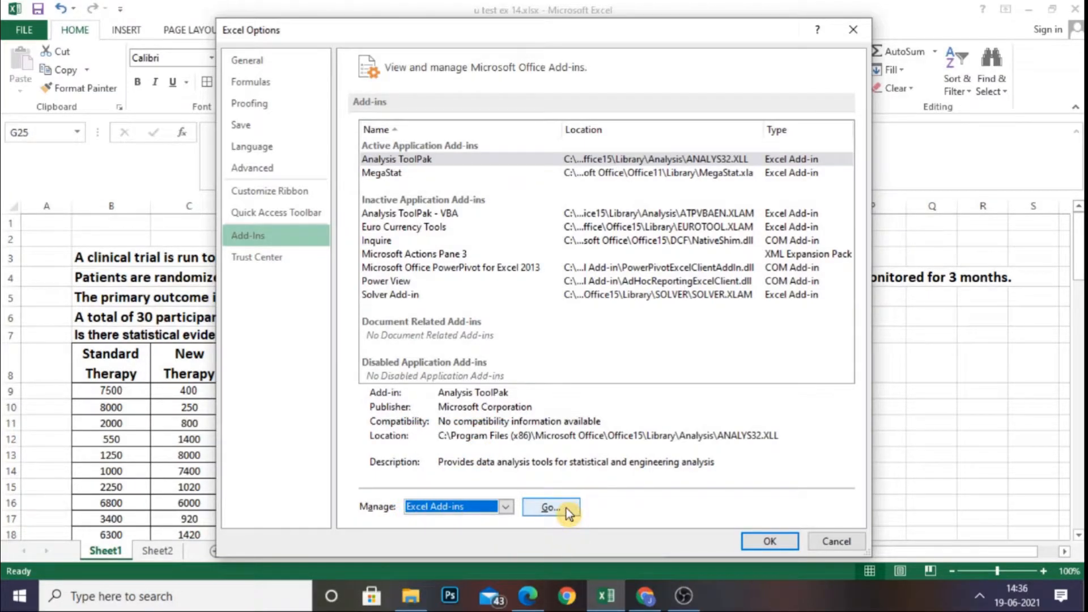
click(550, 508)
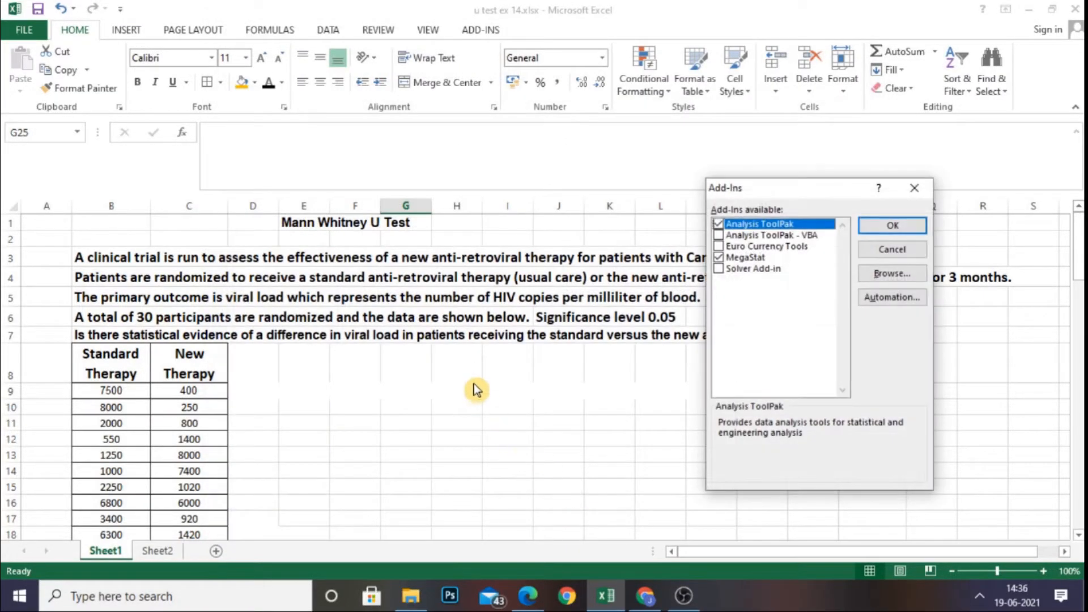
drag(830, 191, 584, 176)
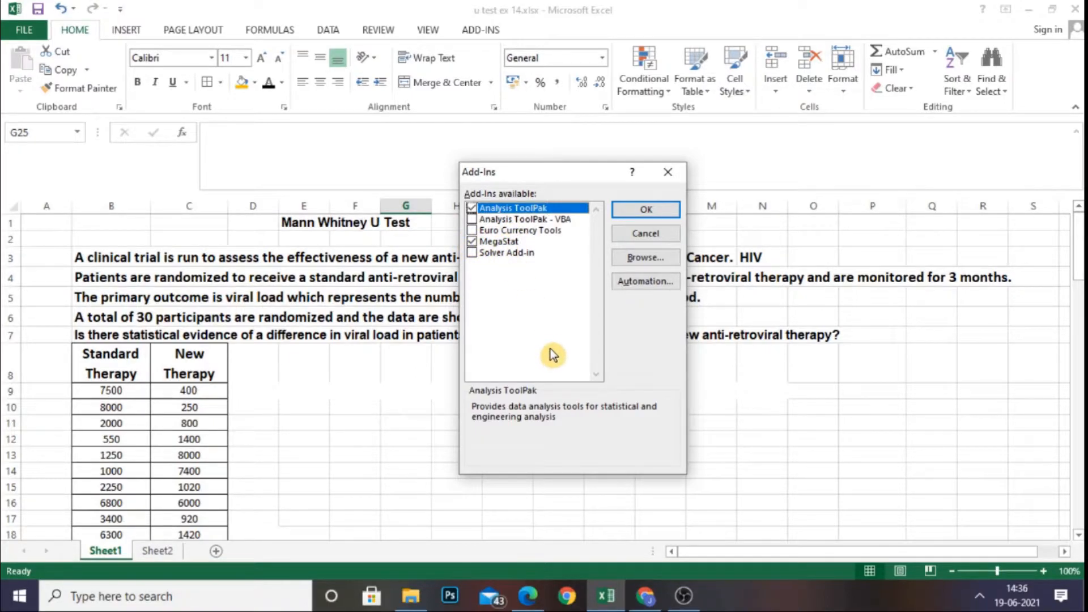
click(472, 242)
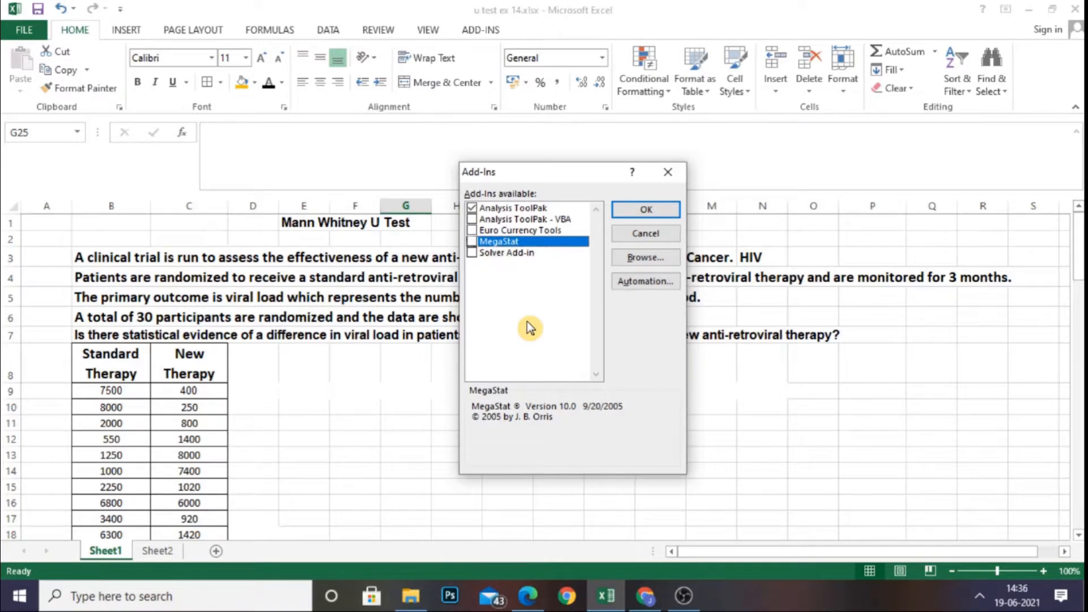
click(472, 242)
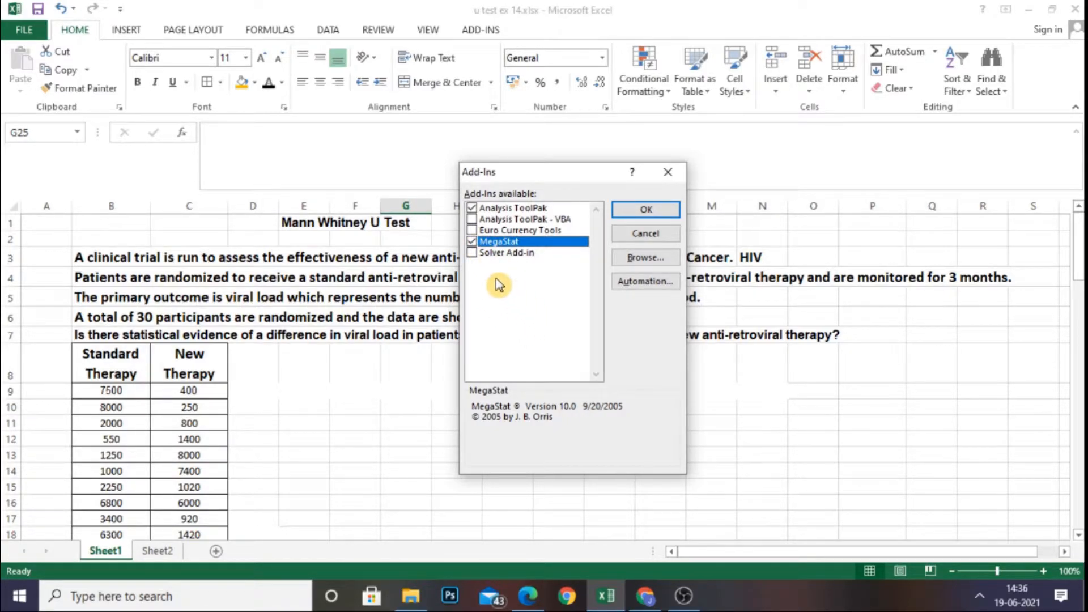
click(649, 216)
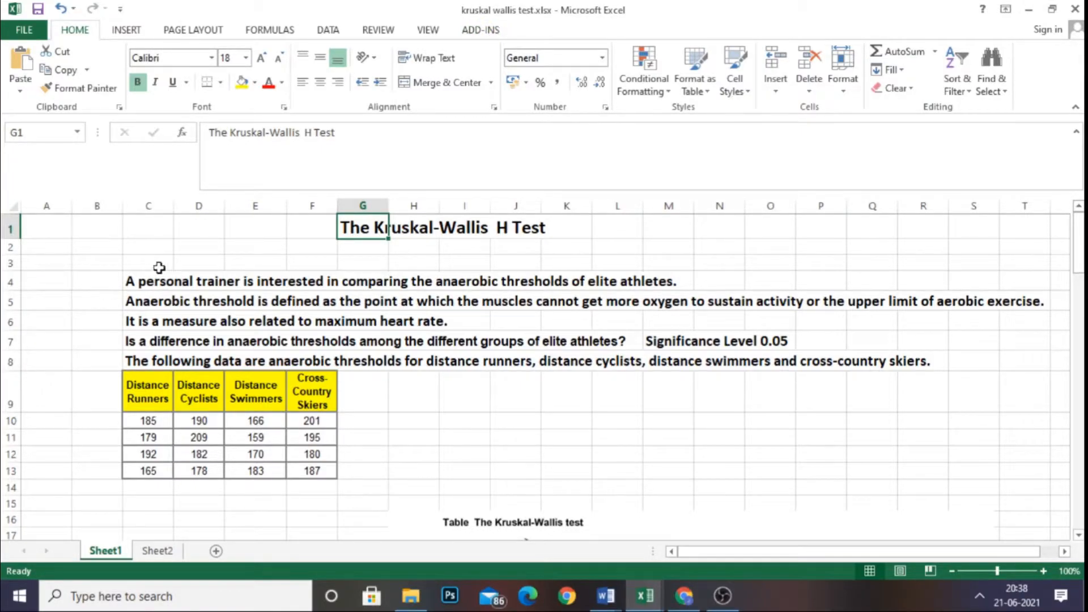
Step: Examine the Kruskal-Wallis problem on Sheet1, including its data, critical value table, hypotheses and decision rules
click(638, 243)
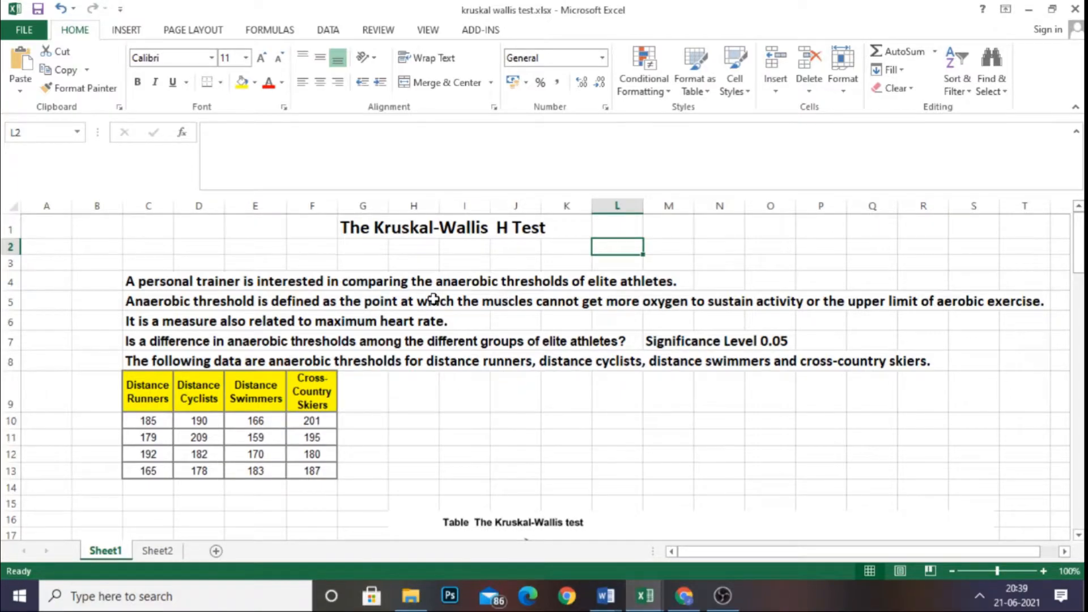
scroll(434, 299, down, 14)
scroll(433, 299, down, 10)
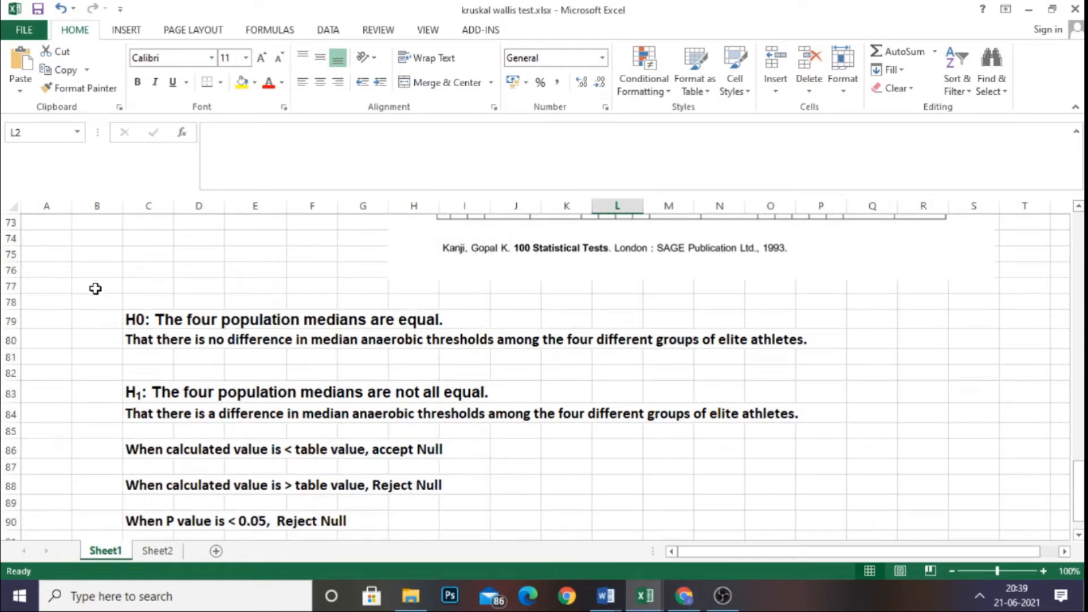
scroll(87, 326, down, 1)
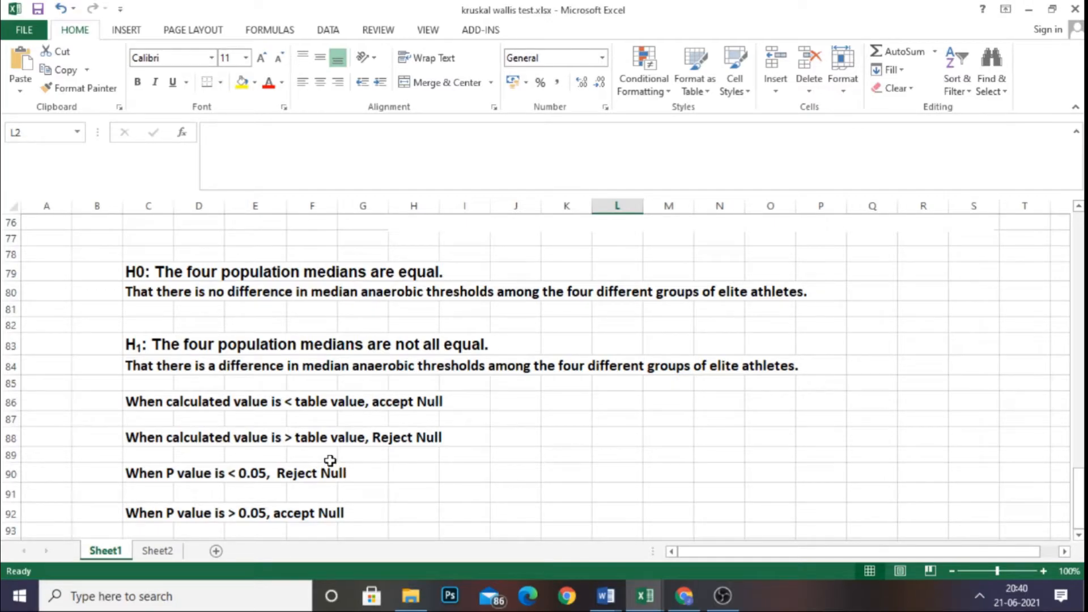
scroll(330, 460, up, 5)
scroll(330, 460, up, 13)
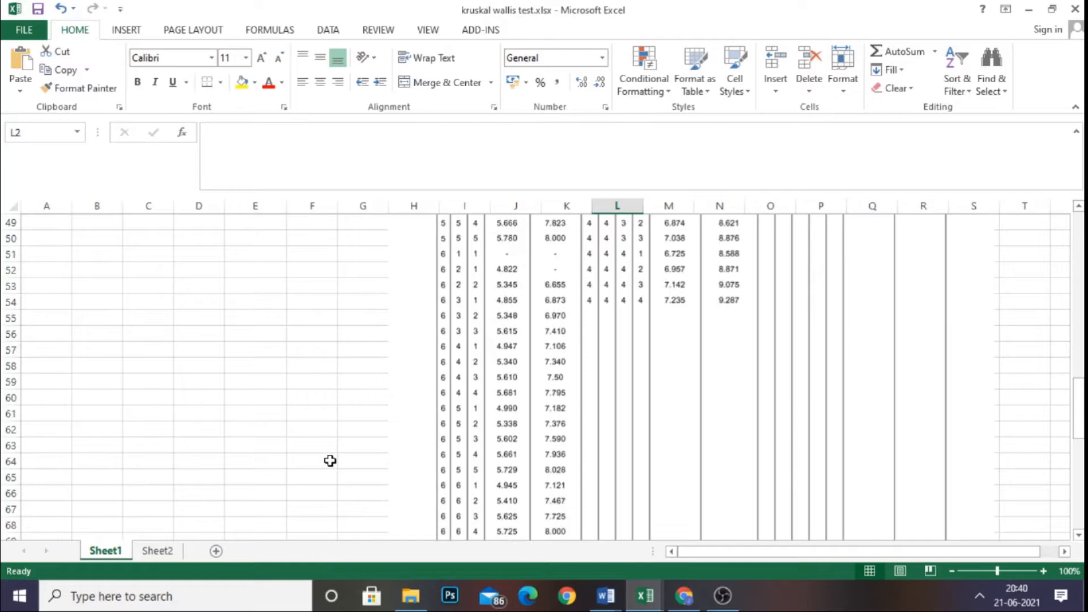
scroll(330, 460, up, 3)
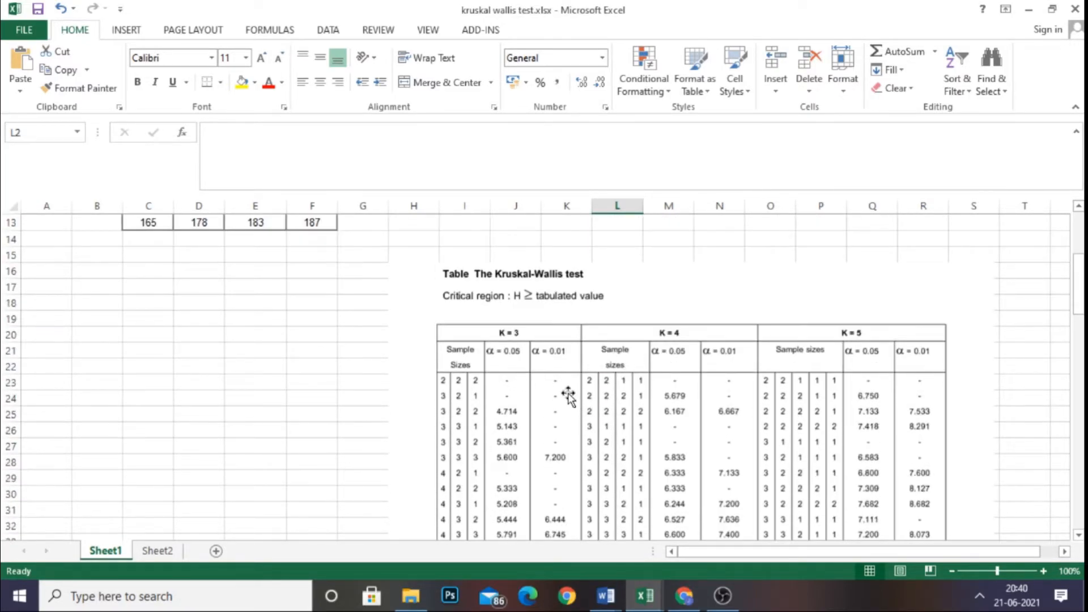
scroll(567, 394, up, 4)
scroll(306, 311, up, 1)
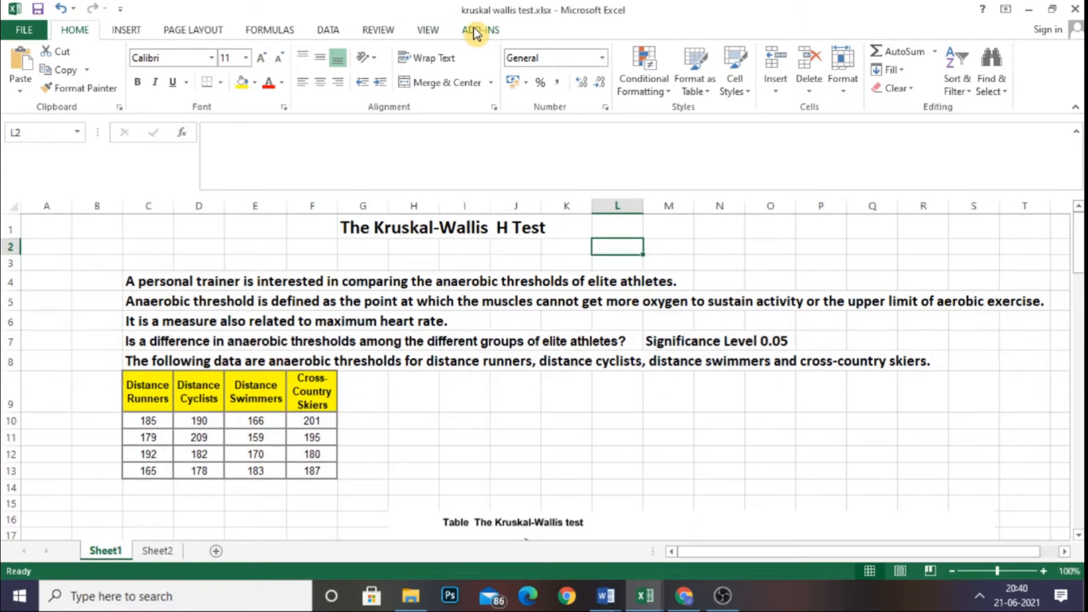
scroll(479, 457, down, 4)
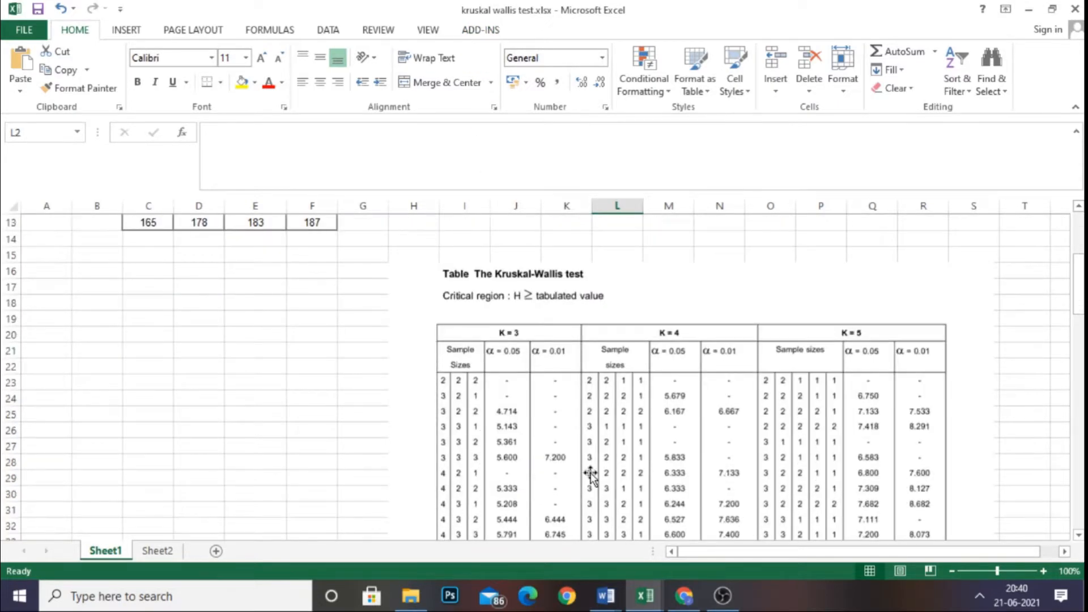
scroll(589, 473, up, 3)
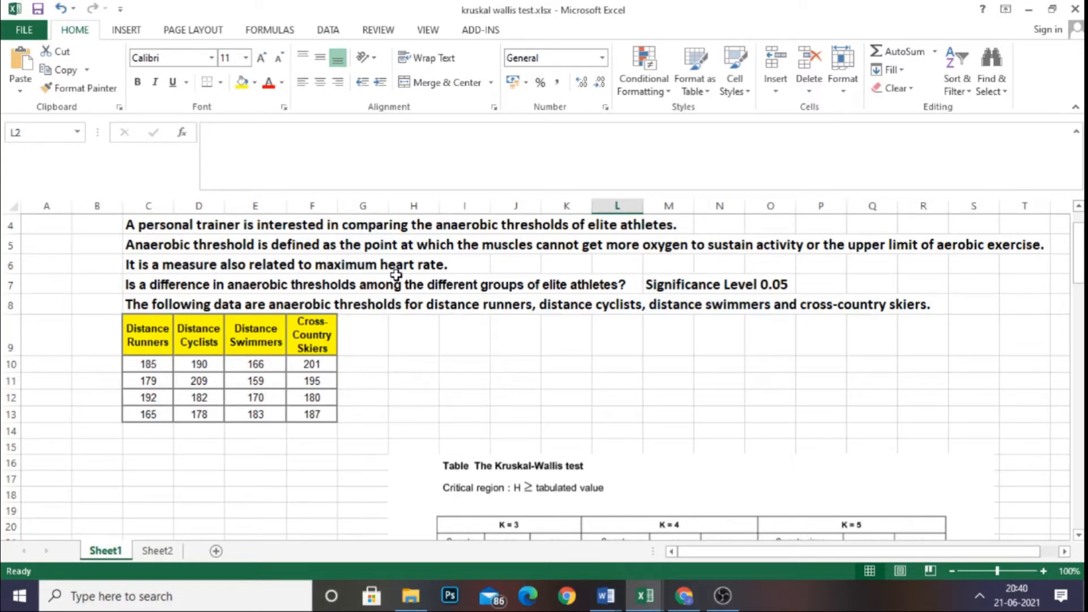
scroll(418, 319, up, 1)
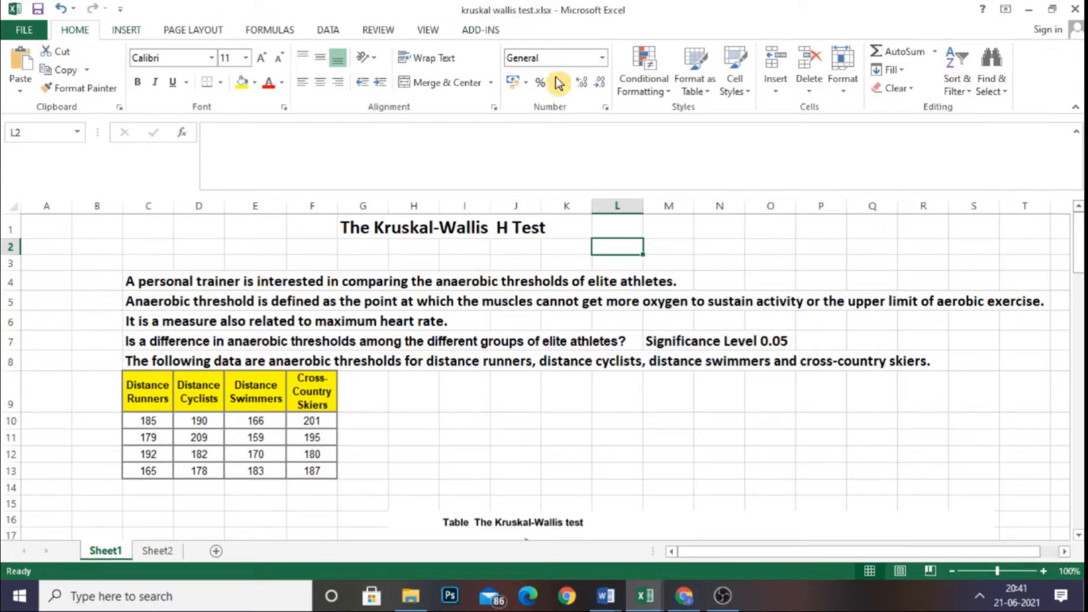
Step: Run MegaStat's Kruskal-Wallis Test on Sheet1 range C9:F13 with ranked data output and correction for ties enabled
click(494, 32)
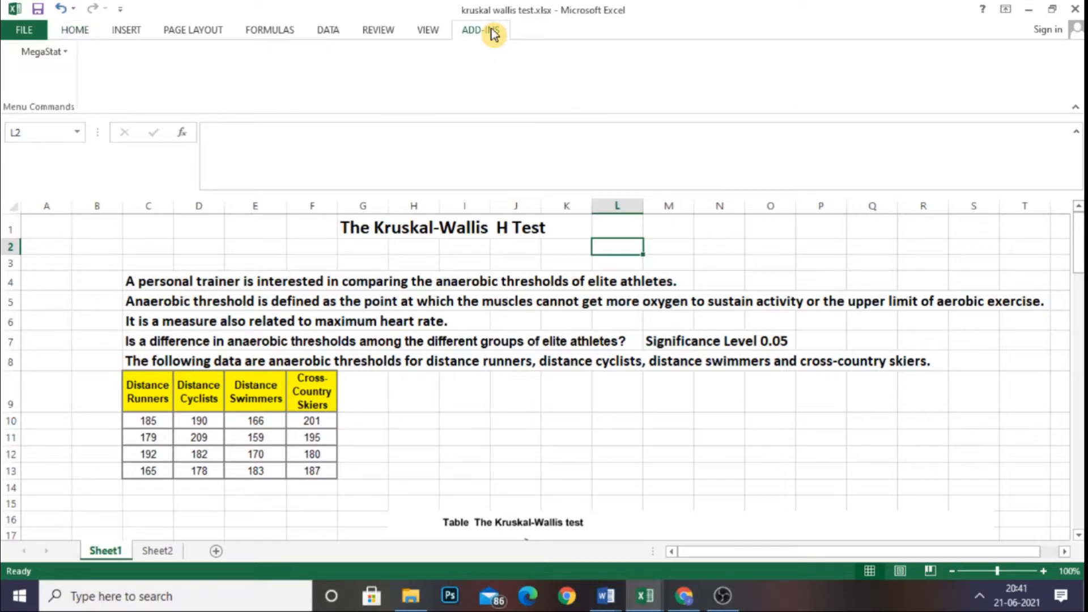
click(66, 51)
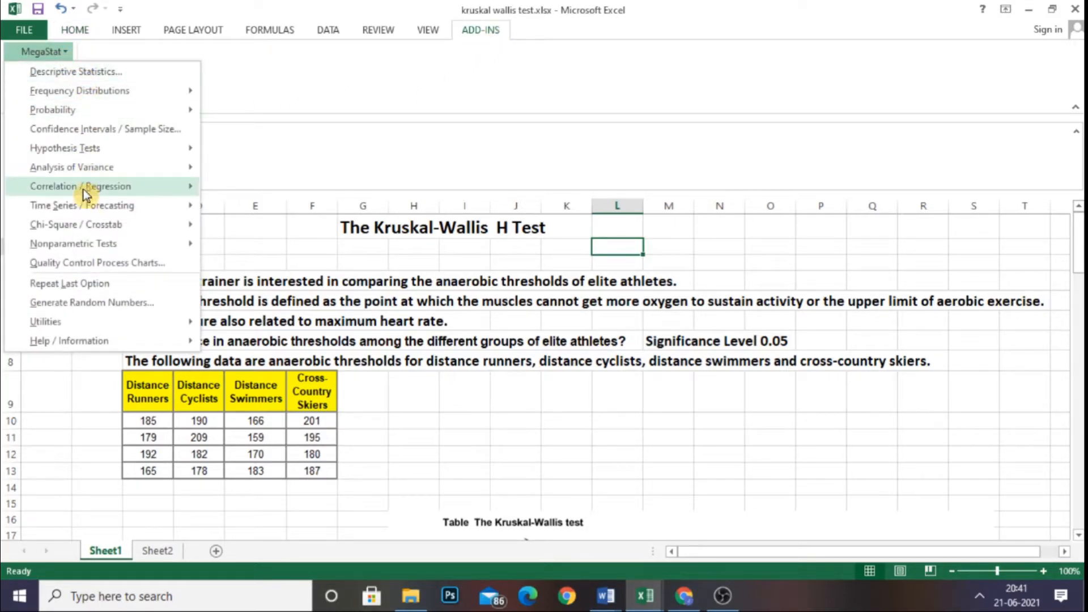
mouse_move(128, 248)
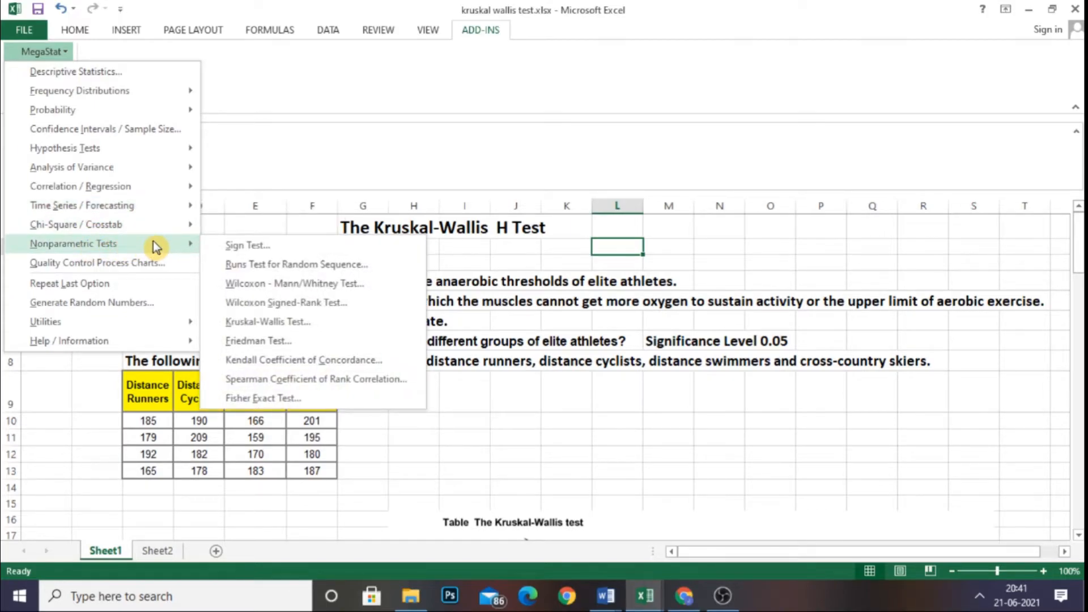
click(379, 324)
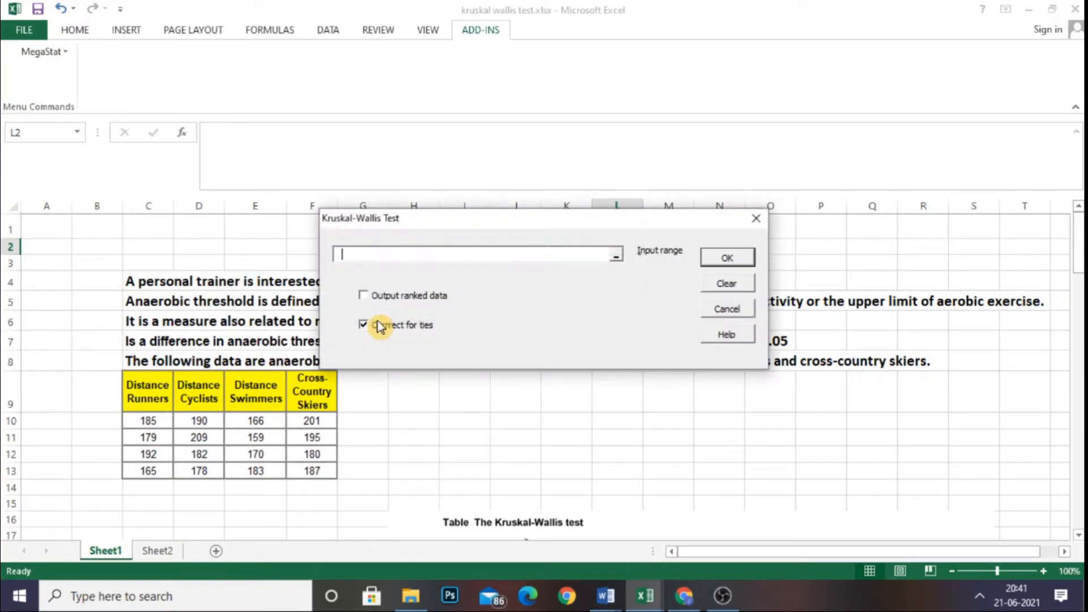
drag(575, 219, 751, 323)
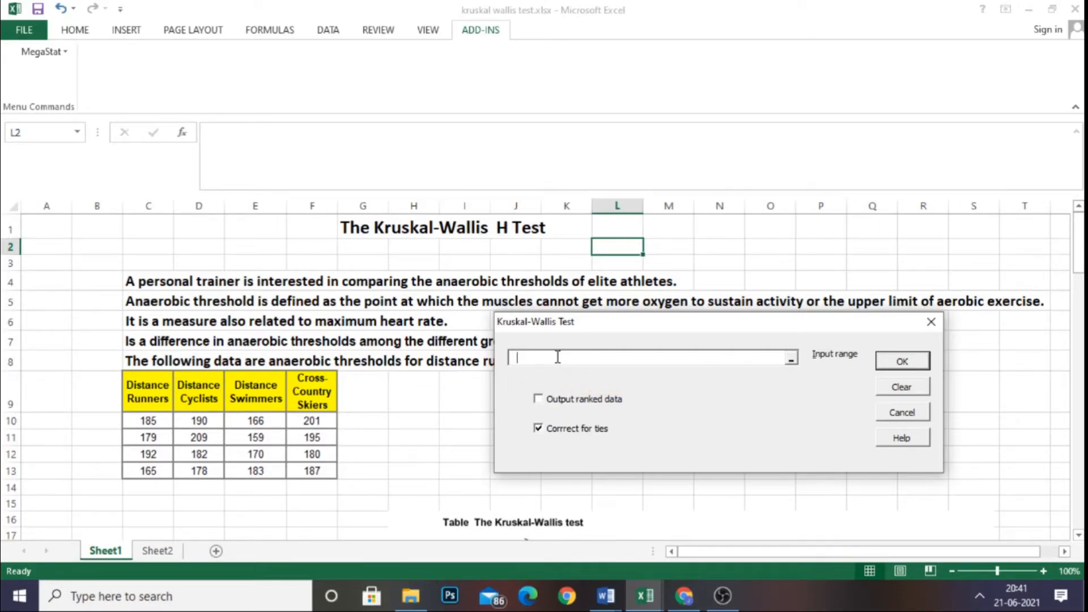
drag(142, 396, 312, 470)
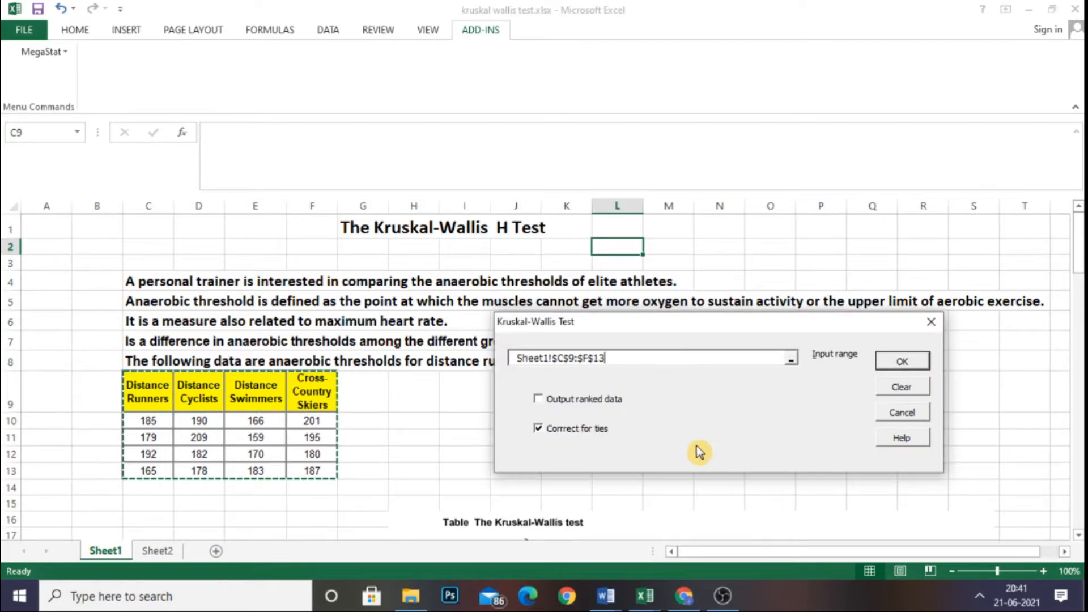
click(538, 400)
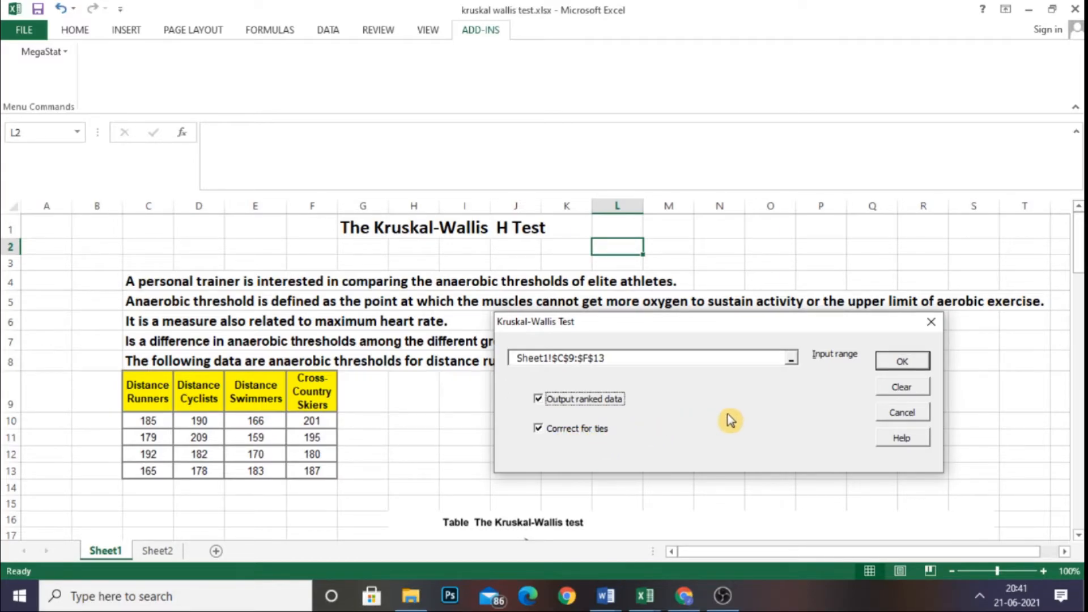
click(918, 364)
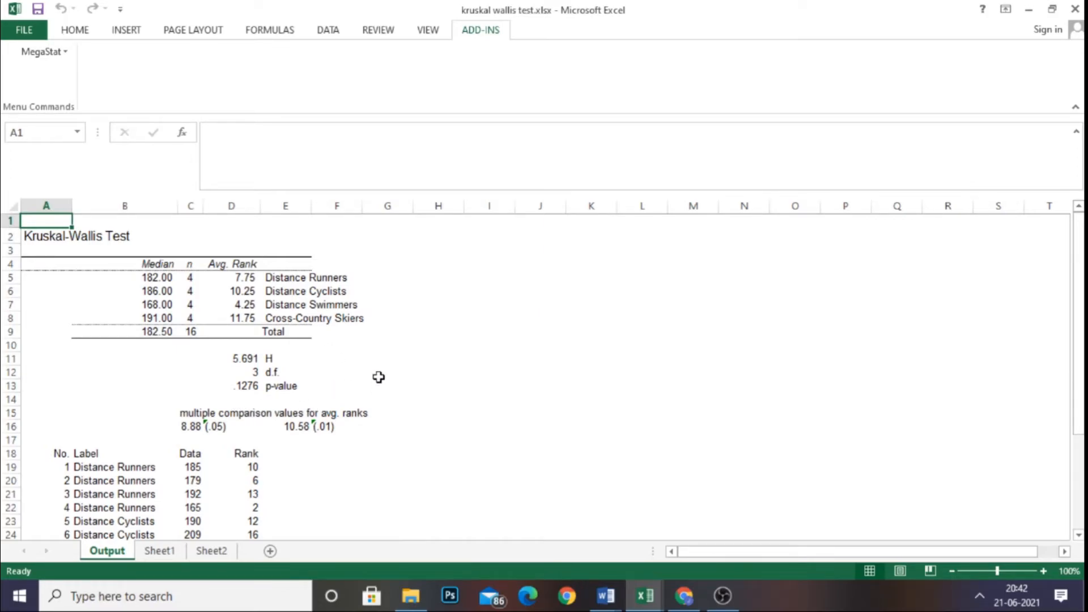
Step: Examine the ranked data and the H statistic in the Kruskal-Wallis results on the Output sheet
scroll(379, 377, down, 4)
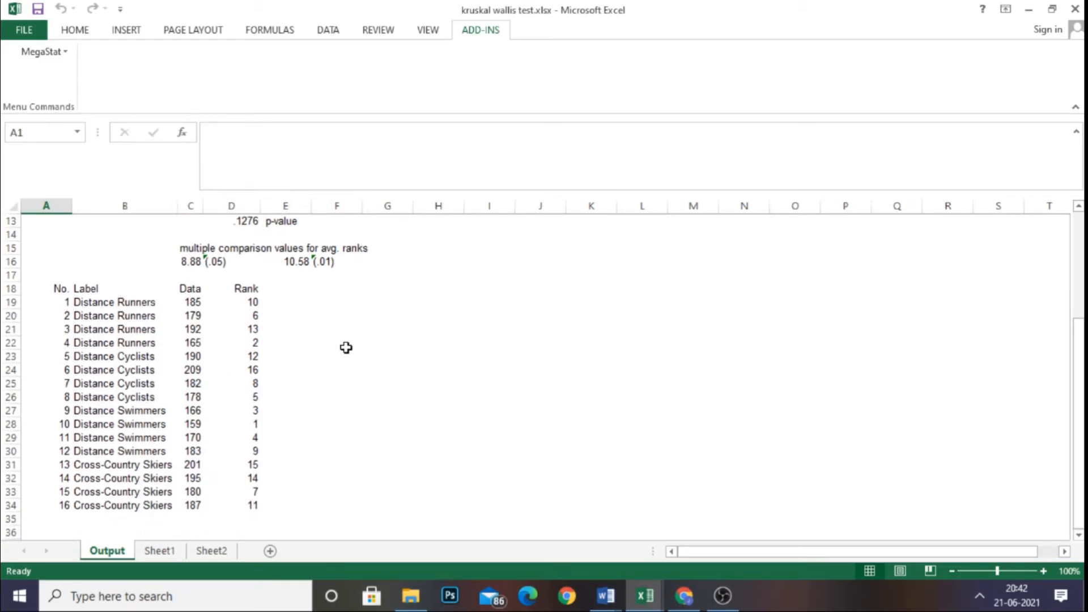
scroll(414, 323, up, 4)
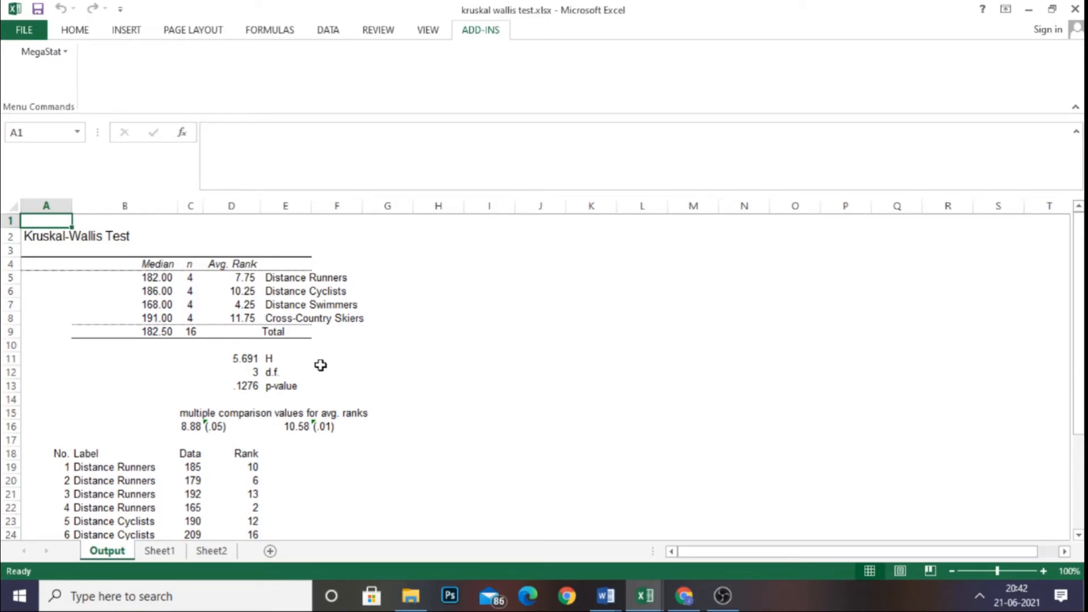
click(245, 360)
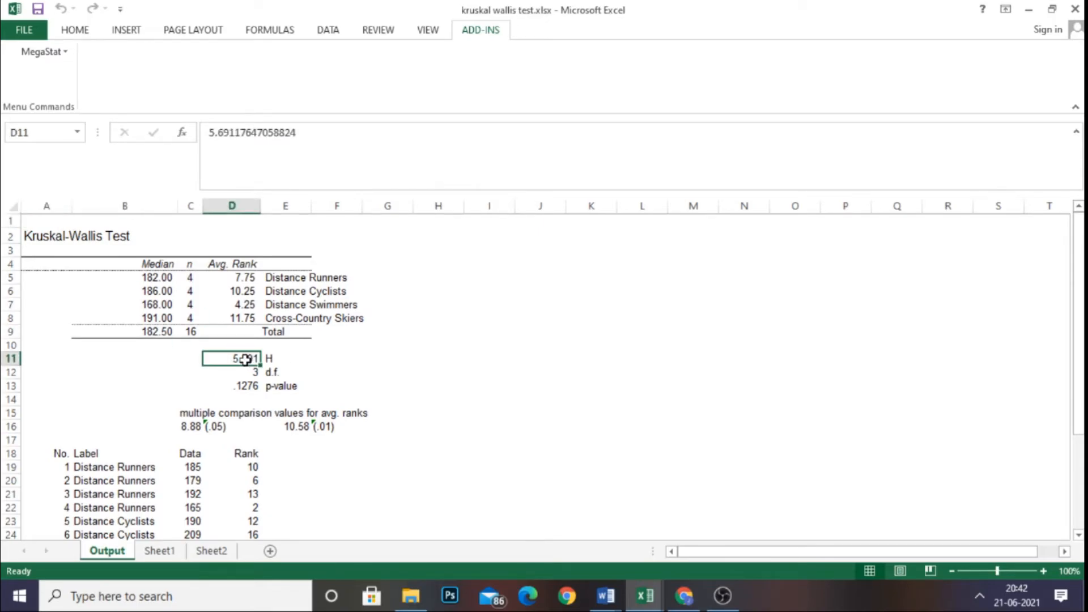
mouse_move(245, 360)
mouse_down()
mouse_move(275, 360)
mouse_move(244, 360)
mouse_up()
Step: On Sheet1, enter the label "H Value" in C17 and the H statistic 5.691 from the Output sheet in D17
click(161, 550)
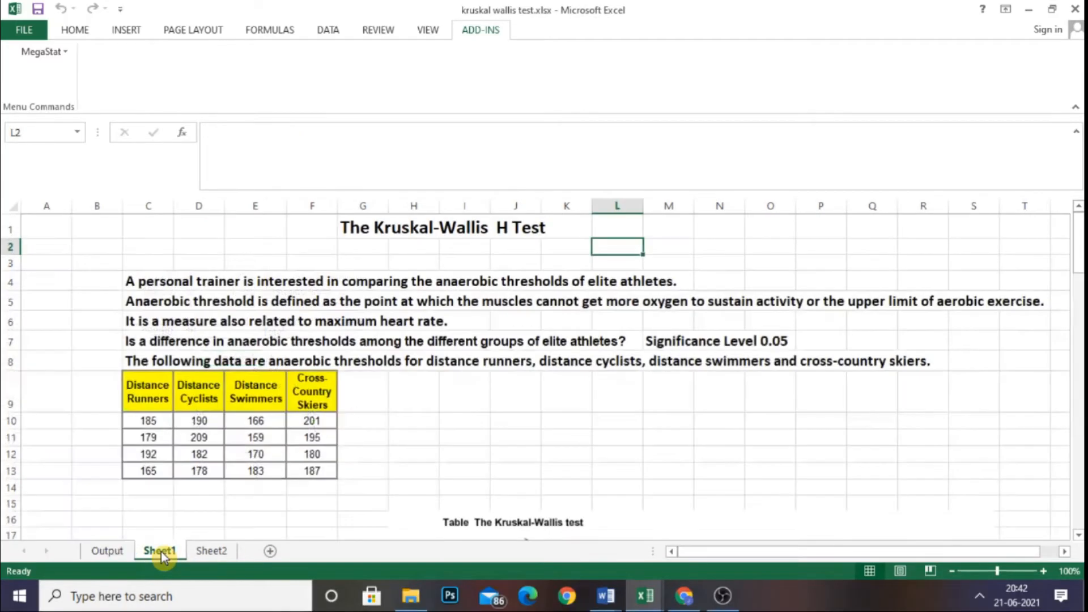
scroll(379, 403, down, 7)
scroll(380, 400, down, 2)
scroll(380, 400, up, 6)
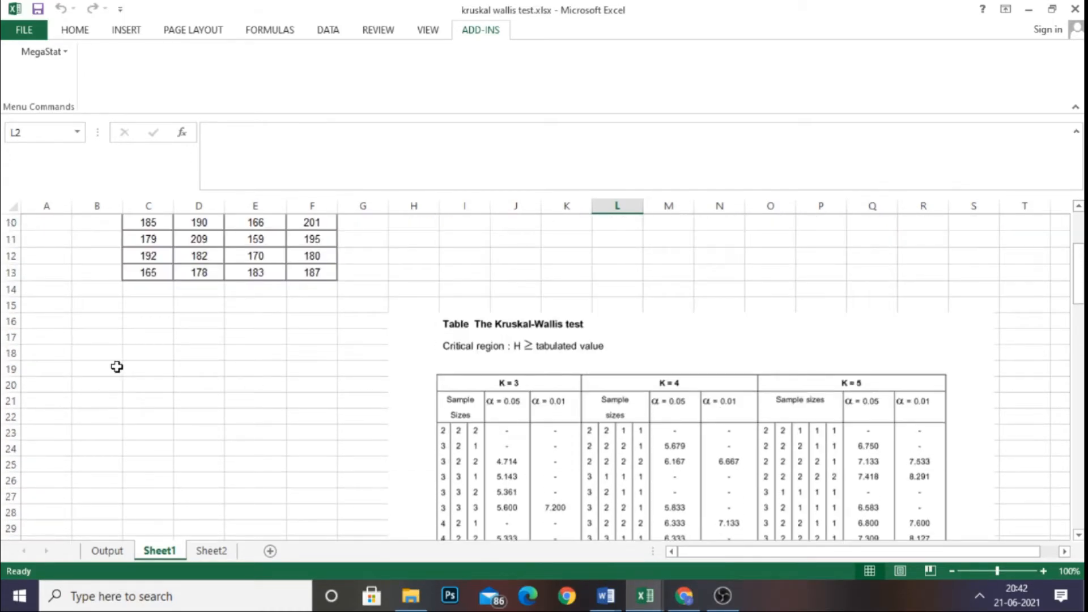
click(138, 339)
text(H Value)
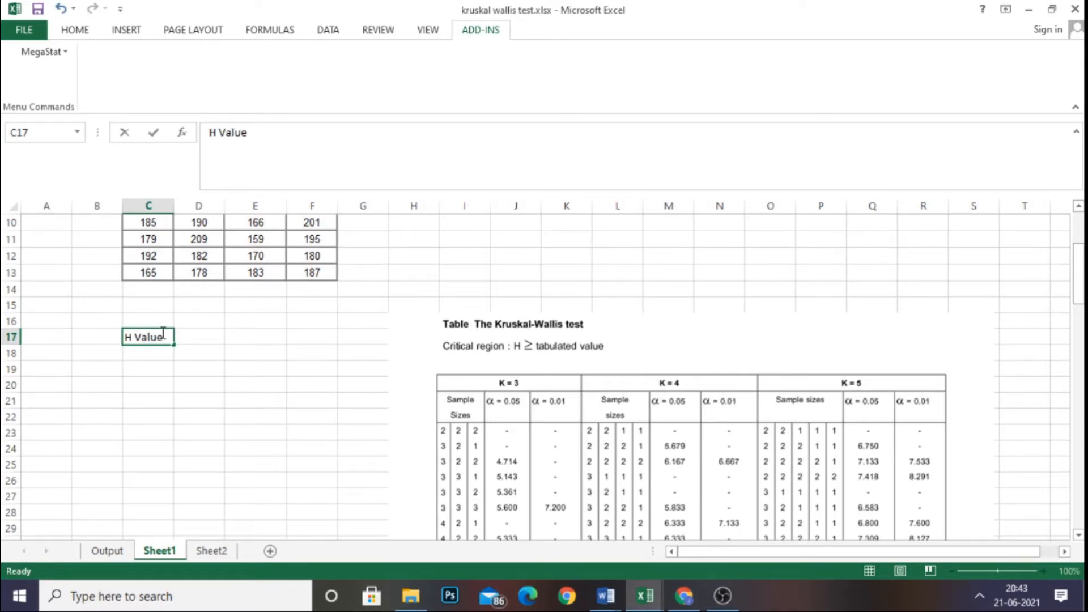
click(204, 338)
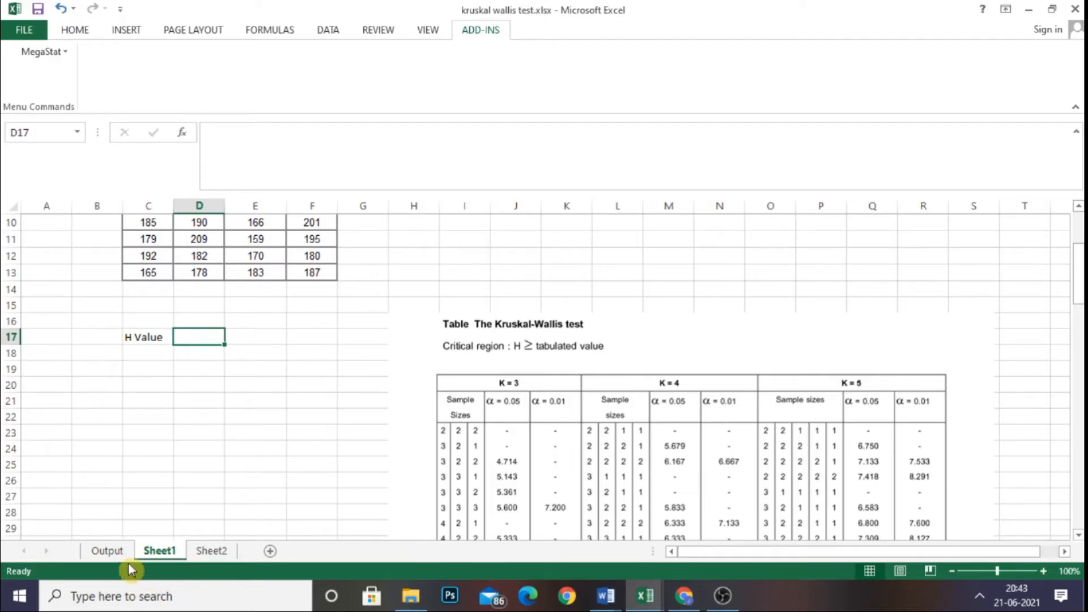
click(107, 550)
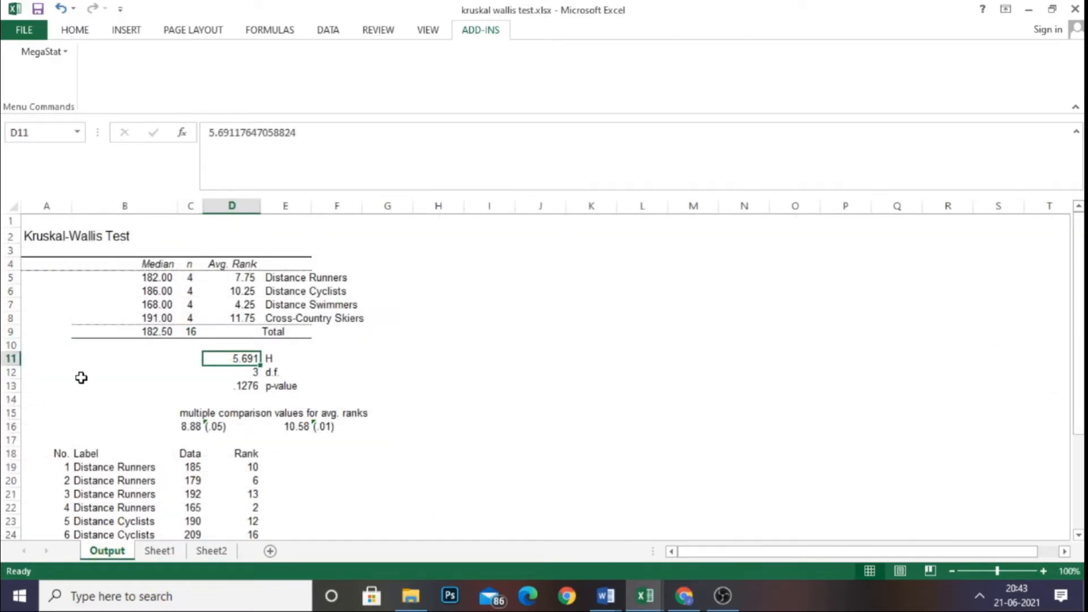
click(159, 551)
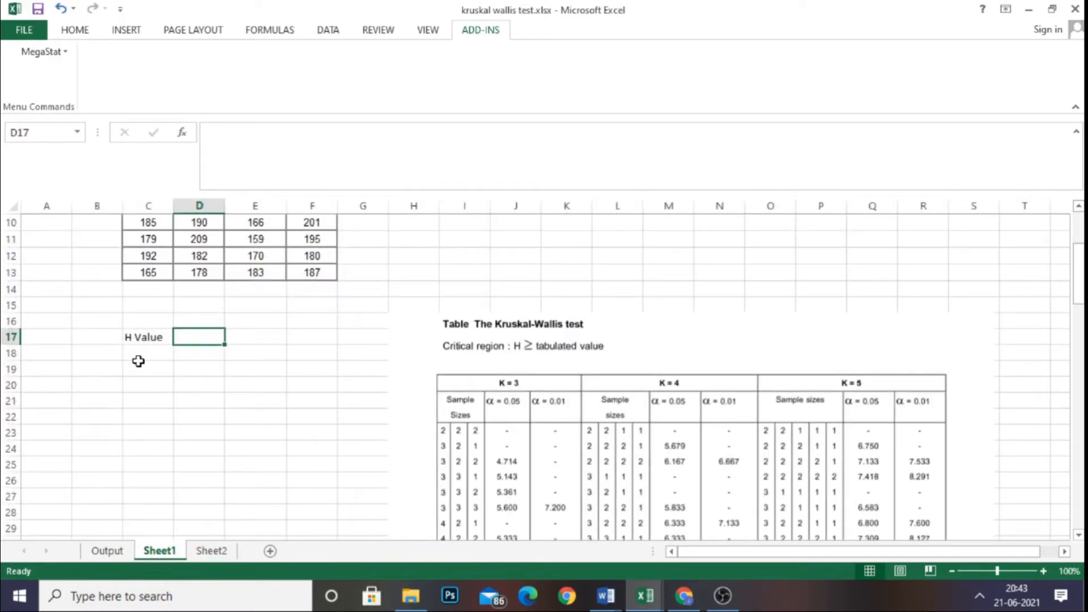
text(5.691)
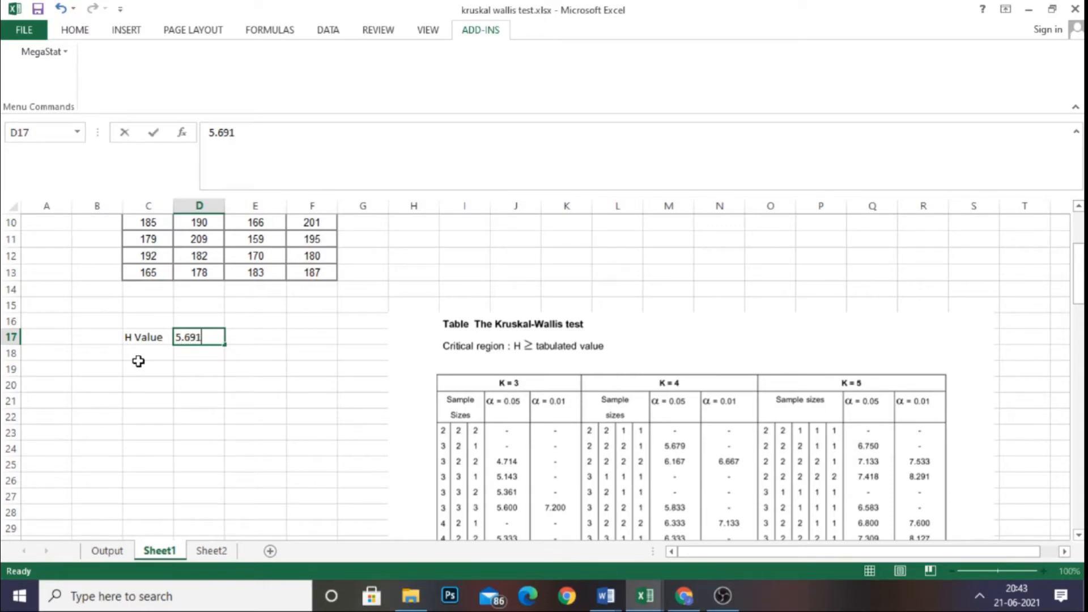
key(Return)
click(169, 367)
Step: Make the H Value label and its value in C17:D17 bold with font size 14
drag(135, 336, 209, 335)
click(77, 33)
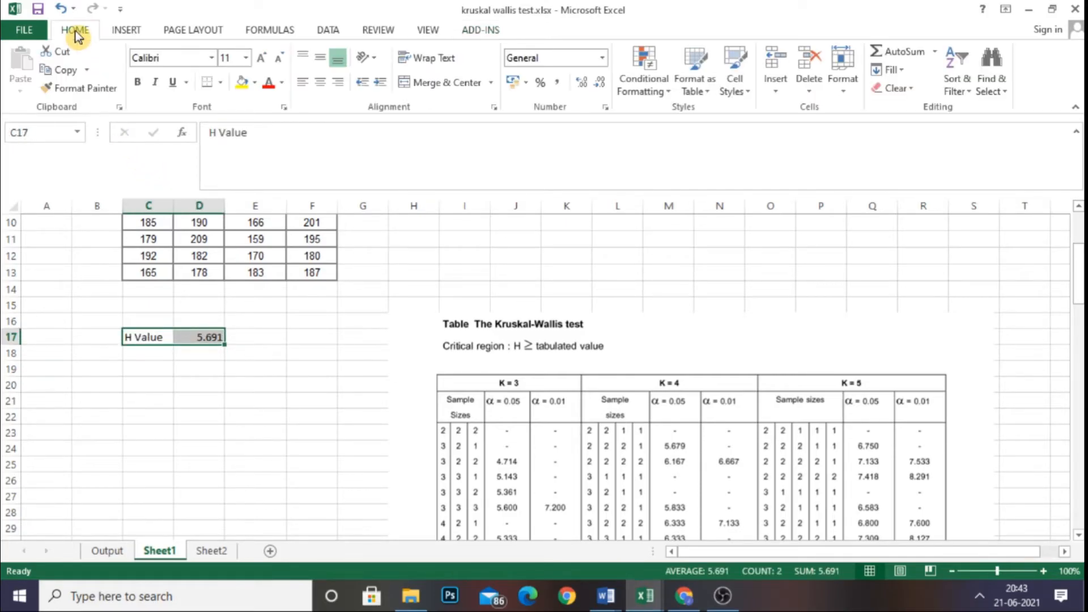
click(137, 83)
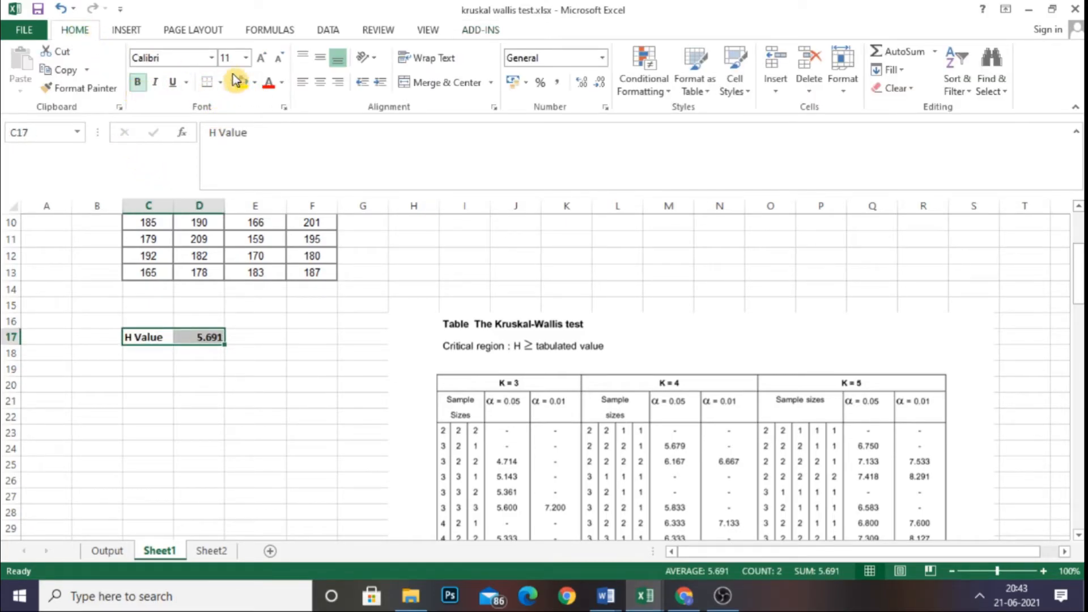
click(262, 57)
click(261, 58)
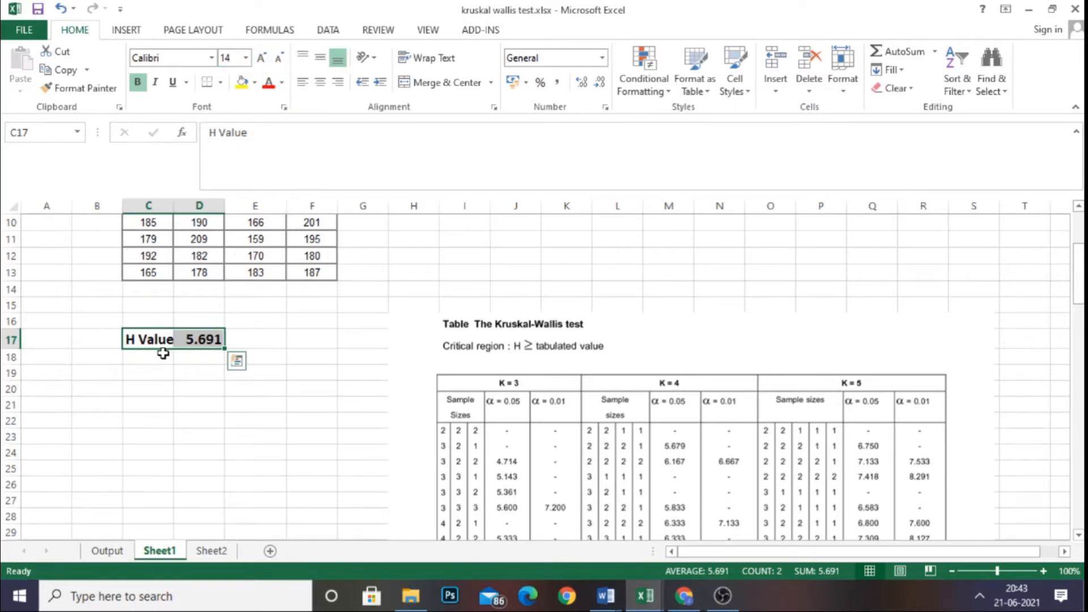
Step: Enter the label "Table Value" in C19 and make it bold with font size 14
click(131, 375)
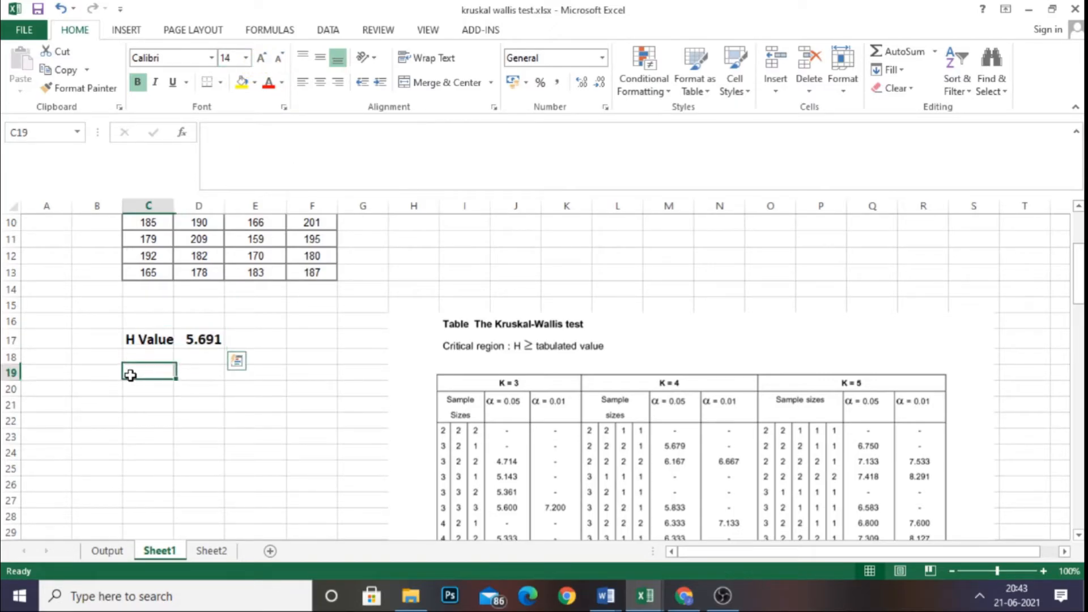
text(Tbl)
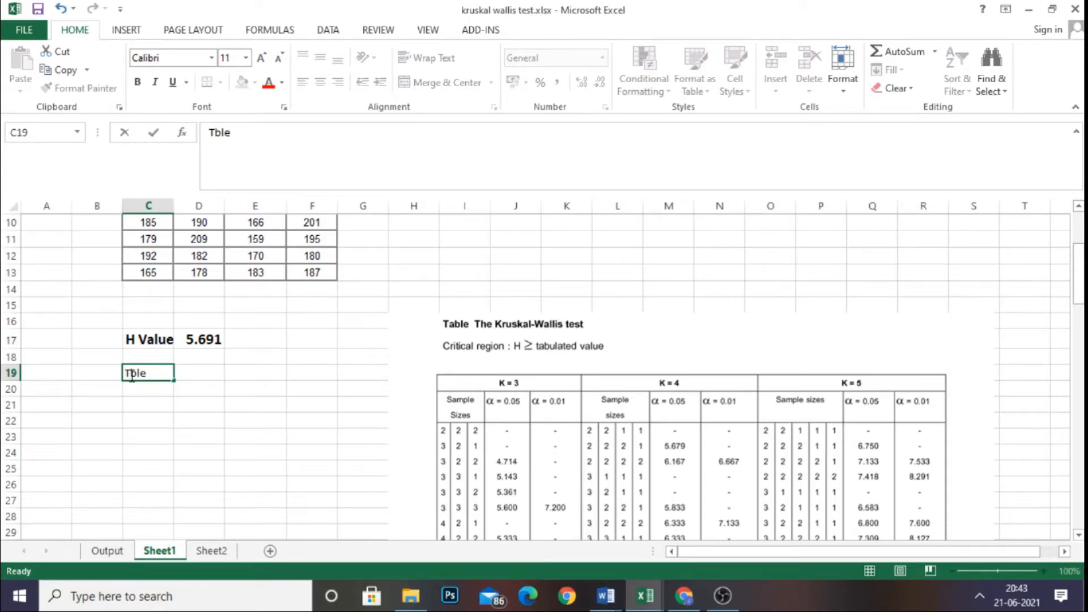
key(BackSpace)
key(BackSpace)
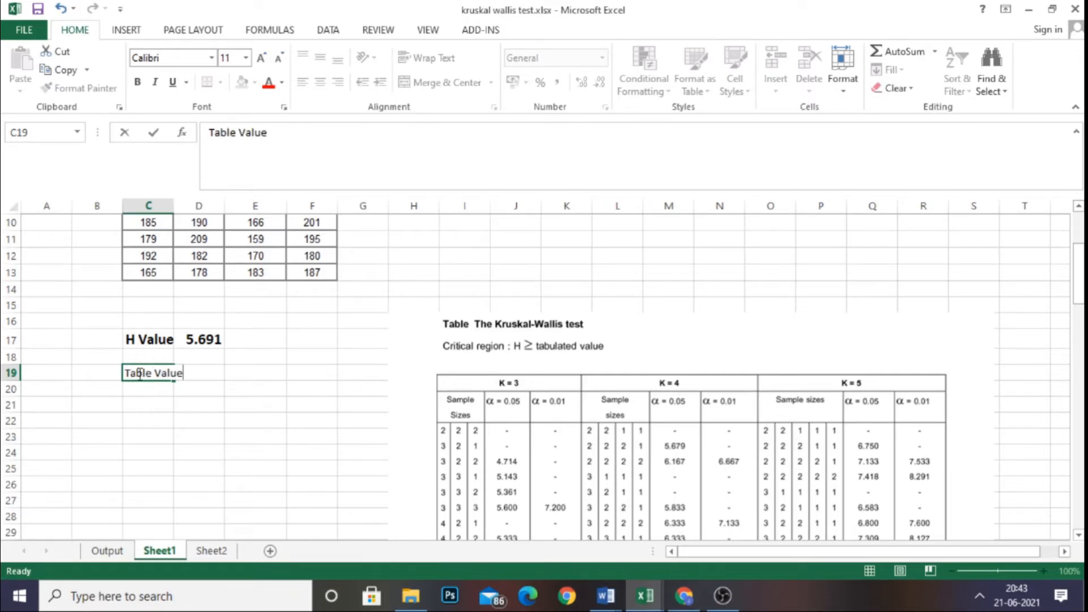
key(Return)
click(131, 372)
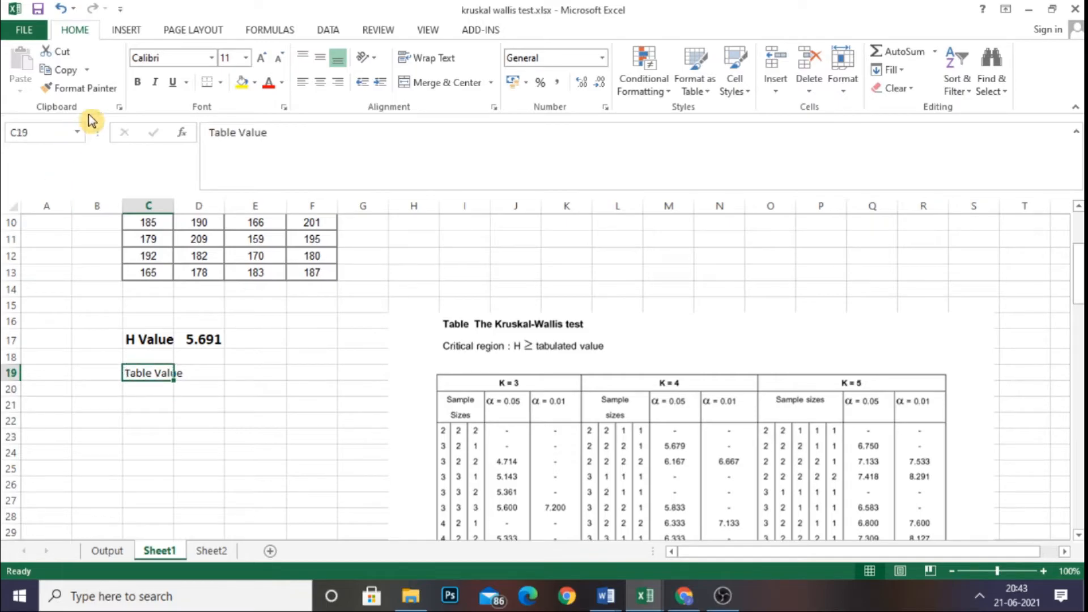
click(138, 82)
click(260, 58)
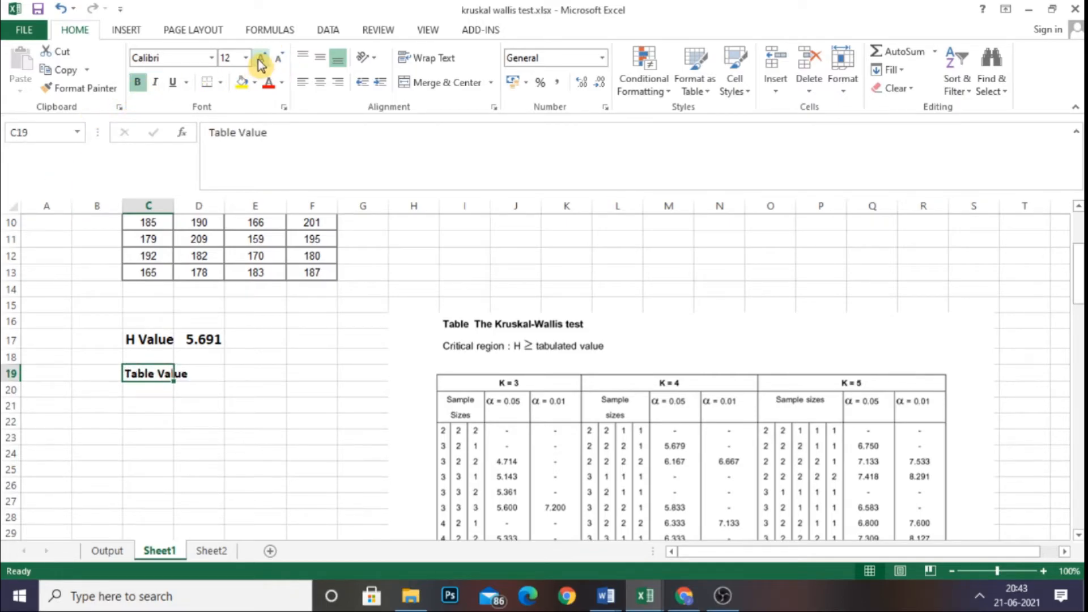
click(260, 59)
Step: Look up the critical value for K = 4, sample sizes 4, 4, 4, 4 and α = 0.05, and enter 7.235 in E19
click(239, 377)
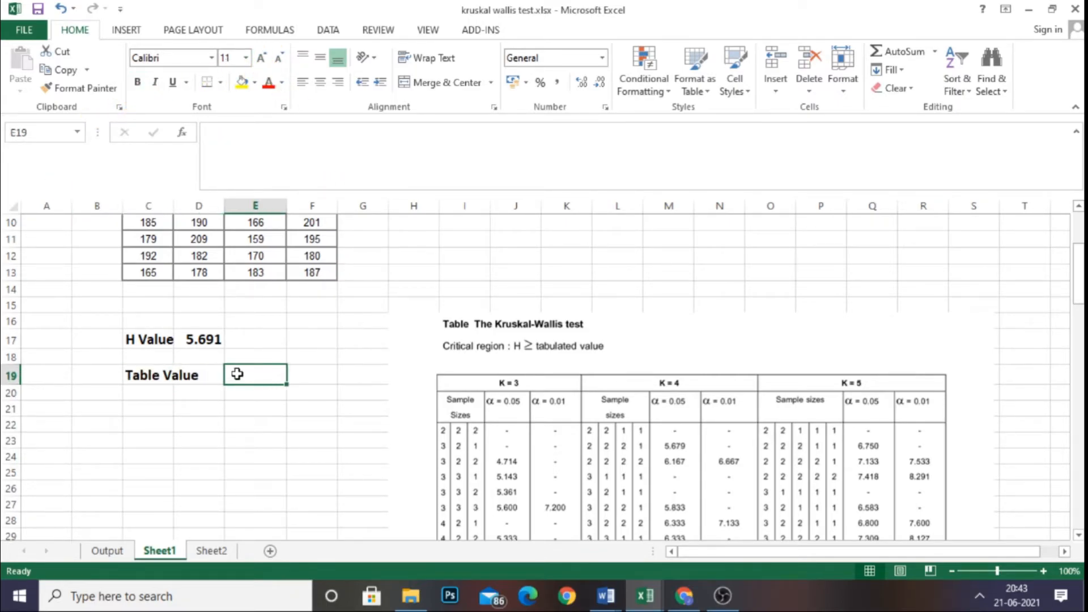
scroll(345, 348, up, 2)
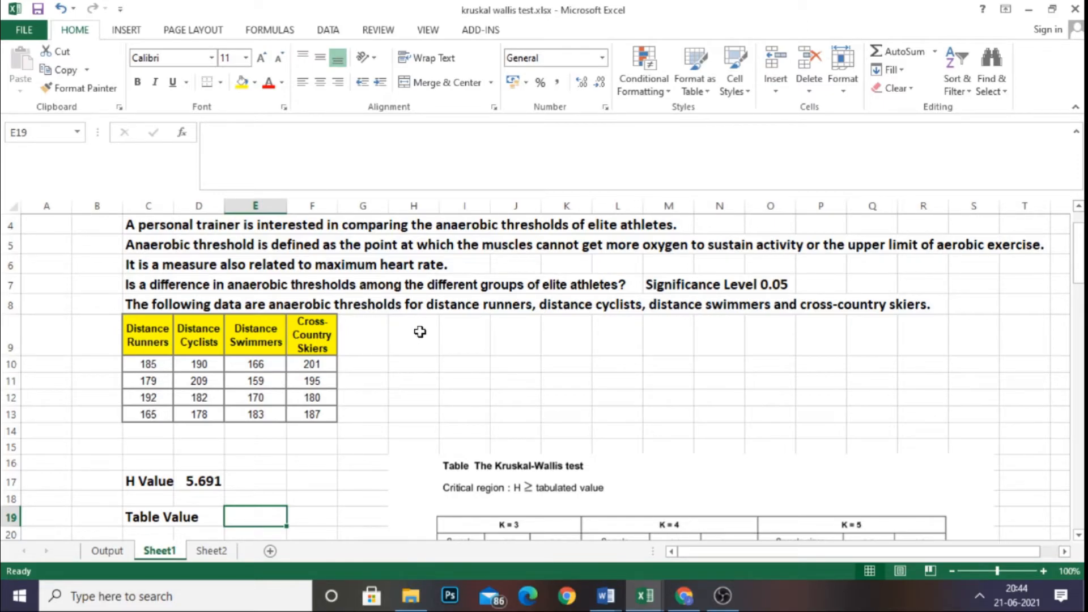
scroll(419, 332, down, 4)
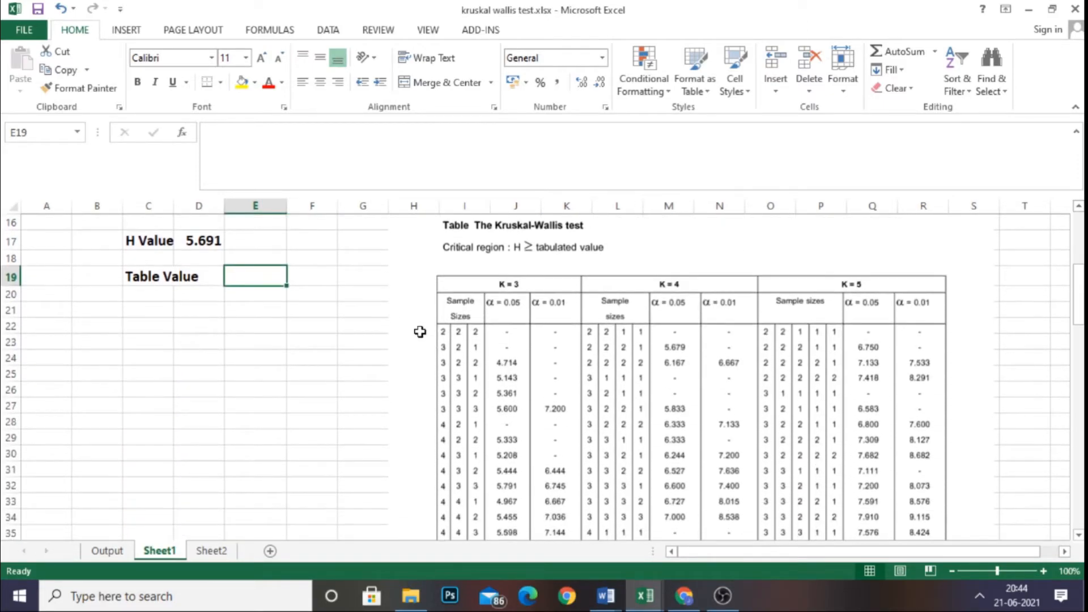
scroll(419, 331, down, 1)
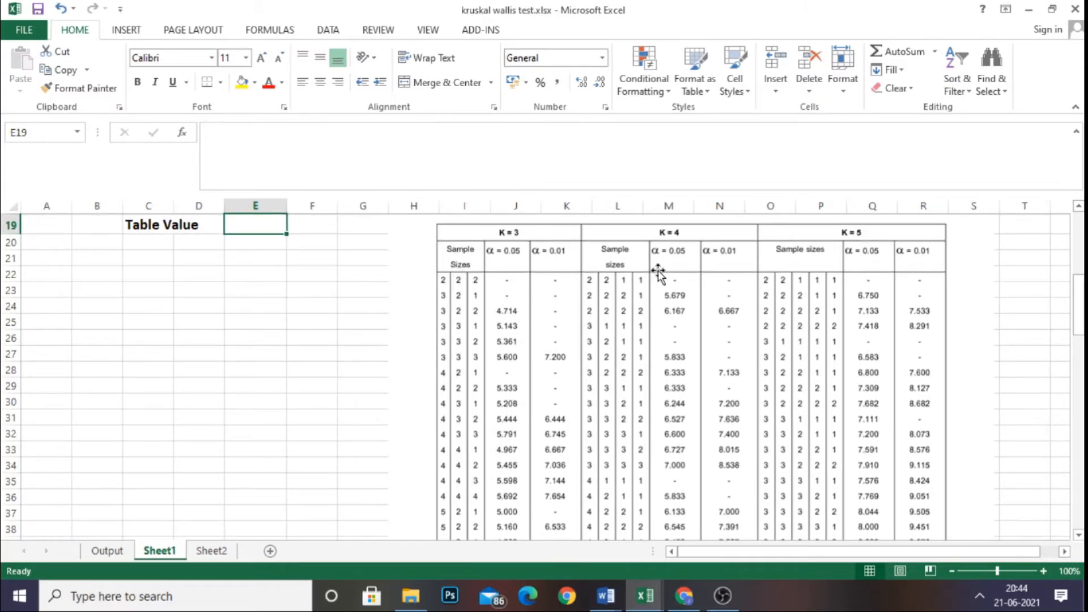
scroll(659, 296, down, 6)
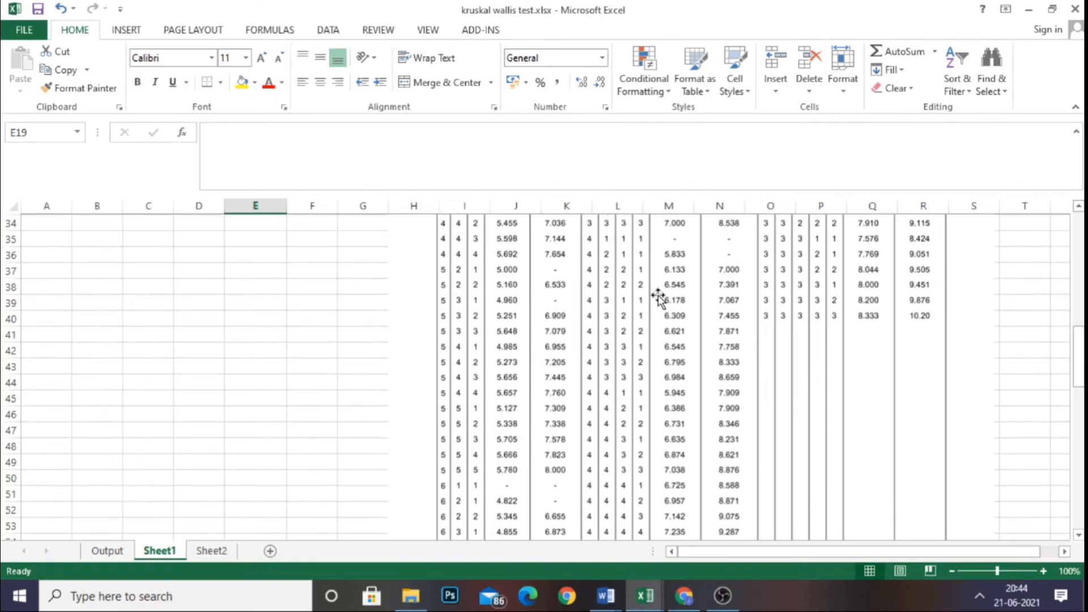
scroll(659, 297, down, 2)
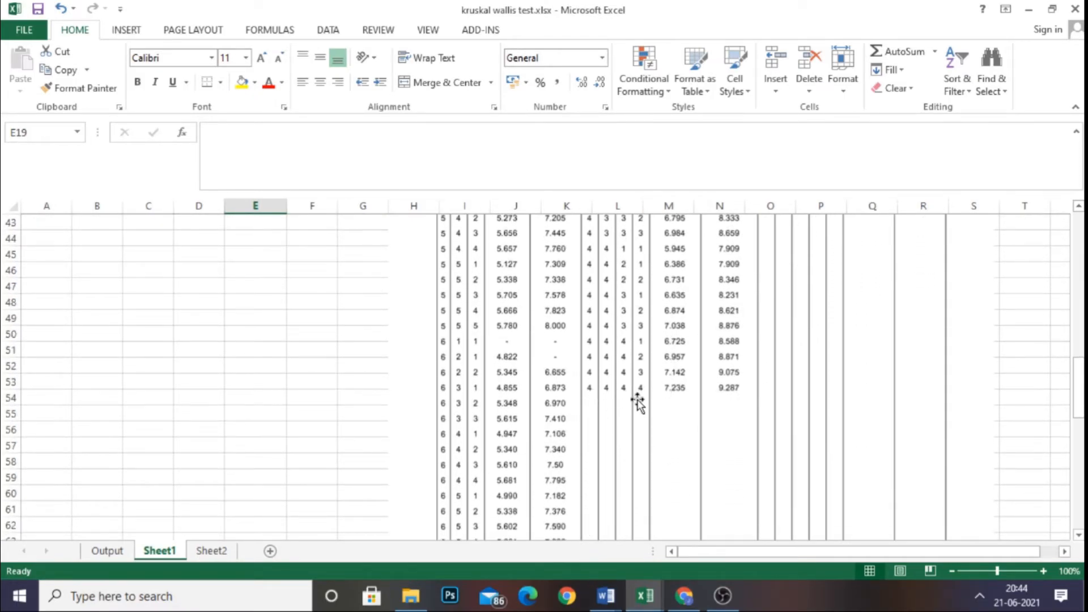
scroll(605, 400, up, 3)
scroll(605, 400, up, 6)
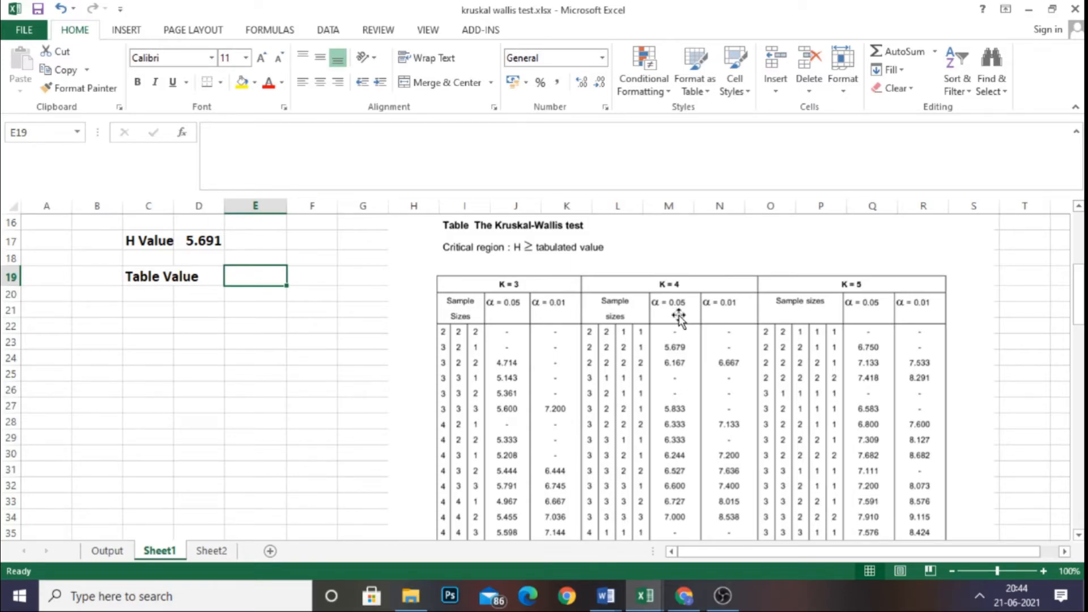
scroll(614, 352, down, 10)
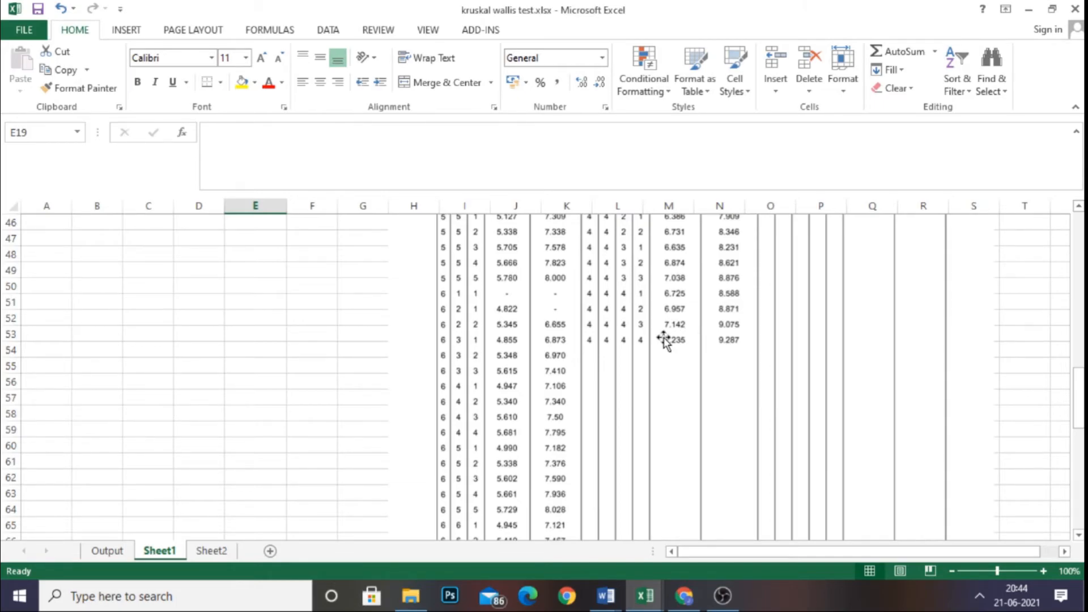
scroll(596, 351, up, 1)
scroll(596, 351, up, 8)
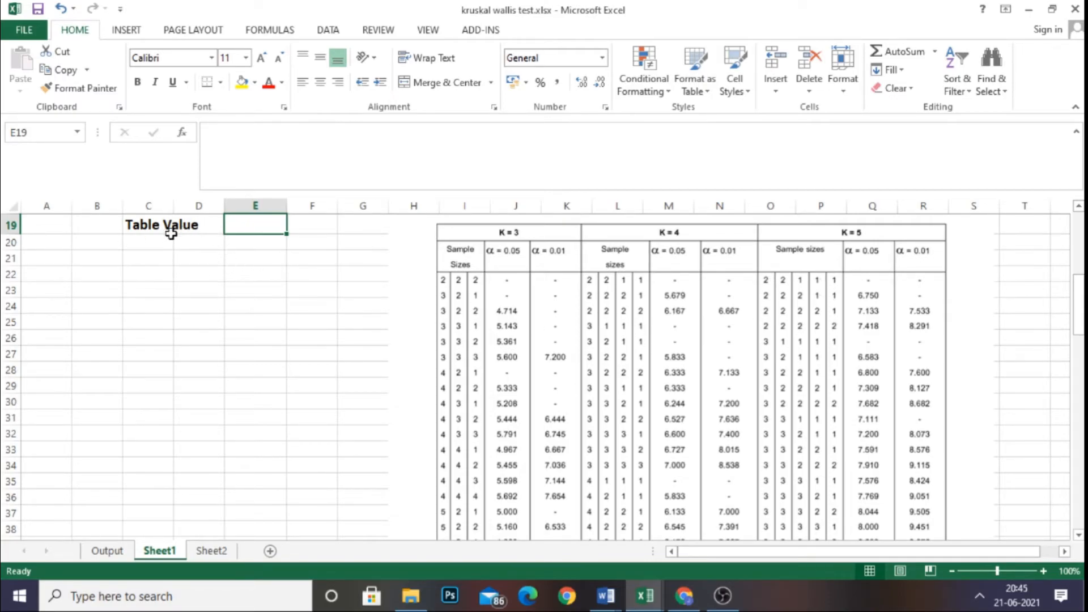
scroll(618, 311, down, 7)
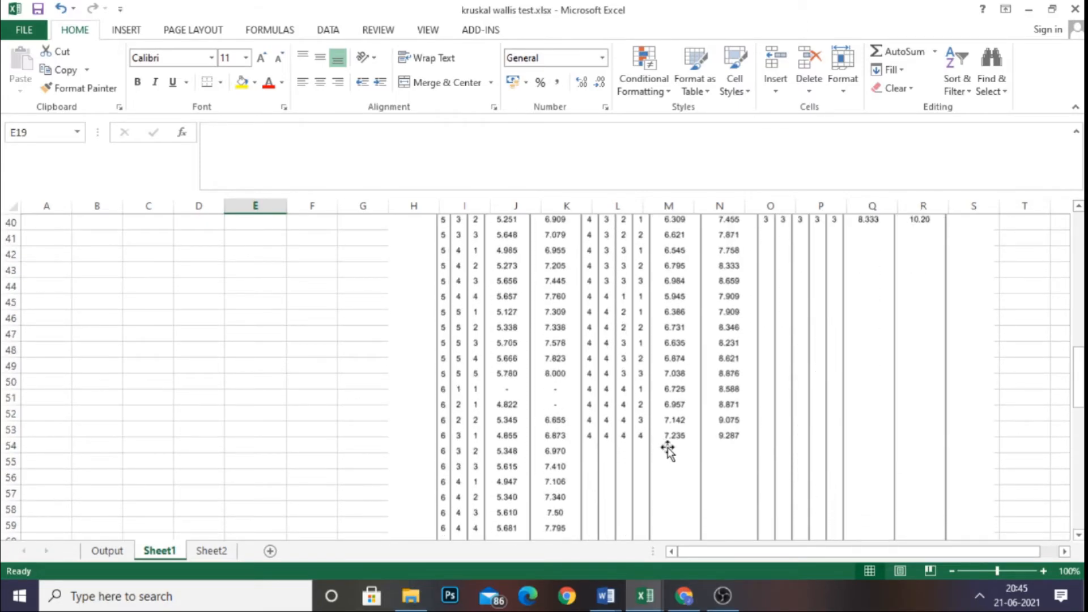
scroll(395, 365, up, 8)
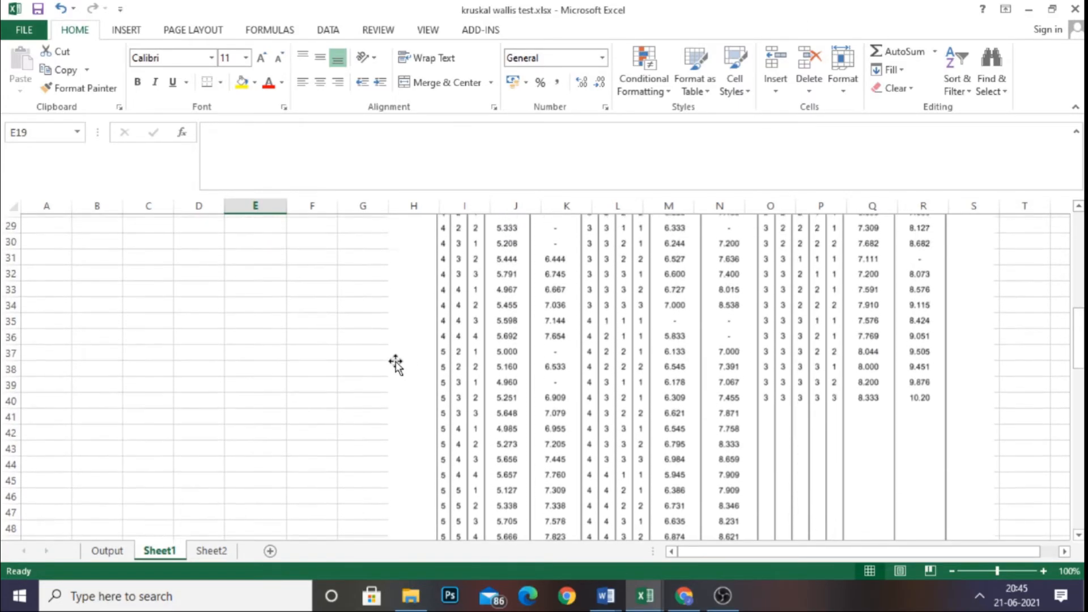
scroll(396, 364, up, 1)
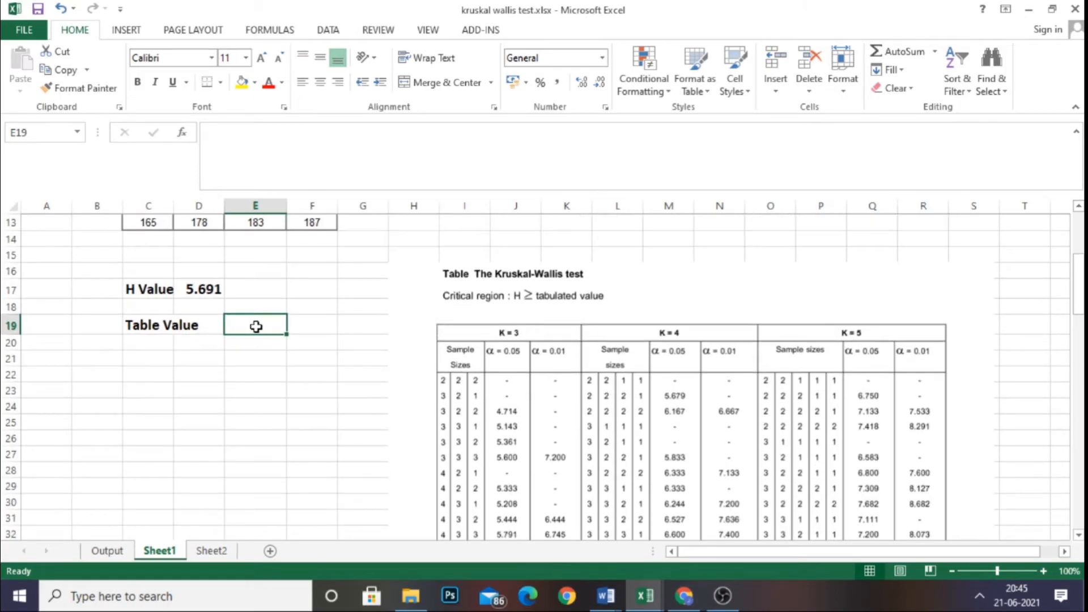
text(7.235)
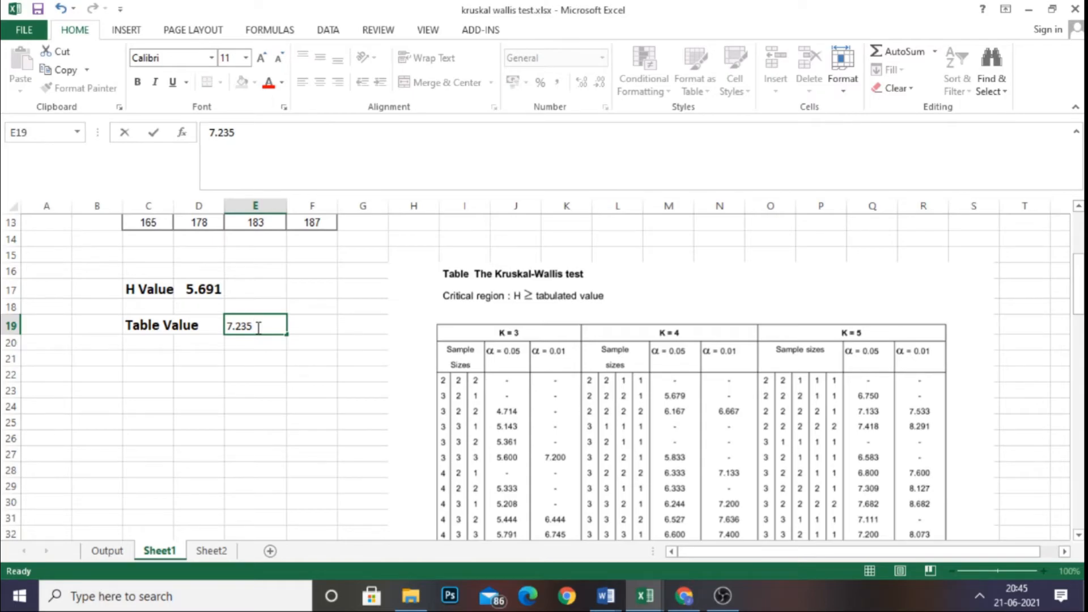
click(268, 362)
Step: Make the table value in E19 bold with font size 14
click(263, 327)
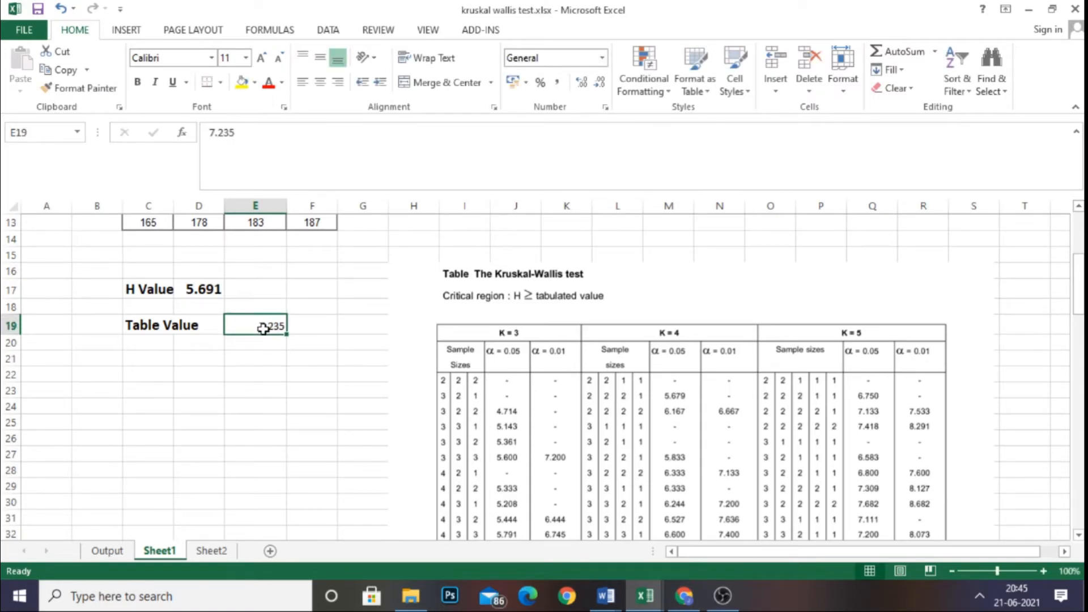
click(137, 83)
click(261, 59)
click(262, 59)
click(306, 356)
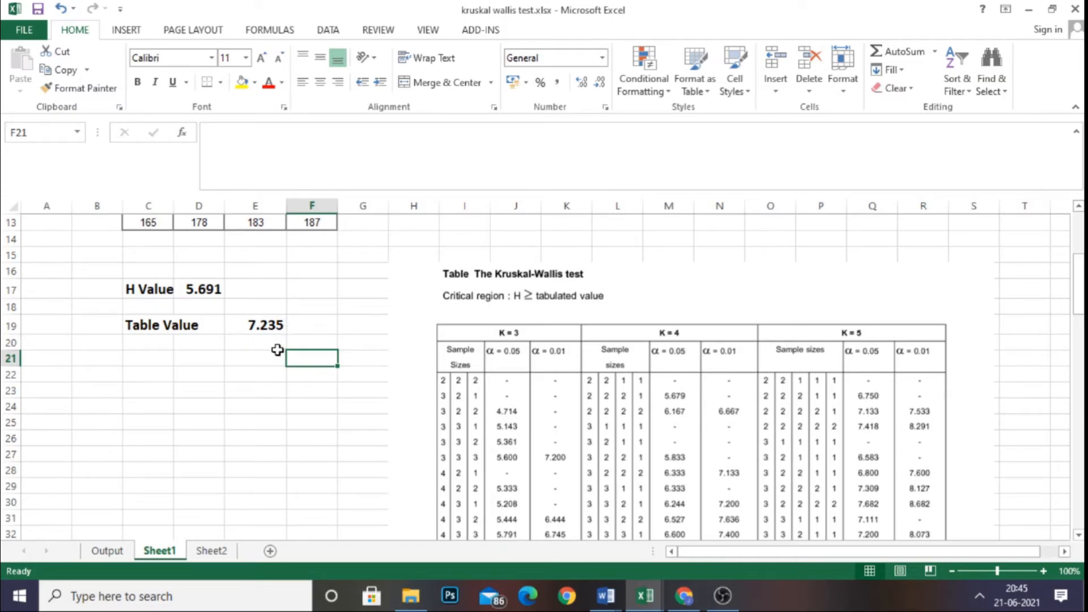
Step: Copy the H Value and Table Value block C17:E19 and paste it at K86 beside the decision rules
drag(131, 289, 263, 310)
right_click(263, 310)
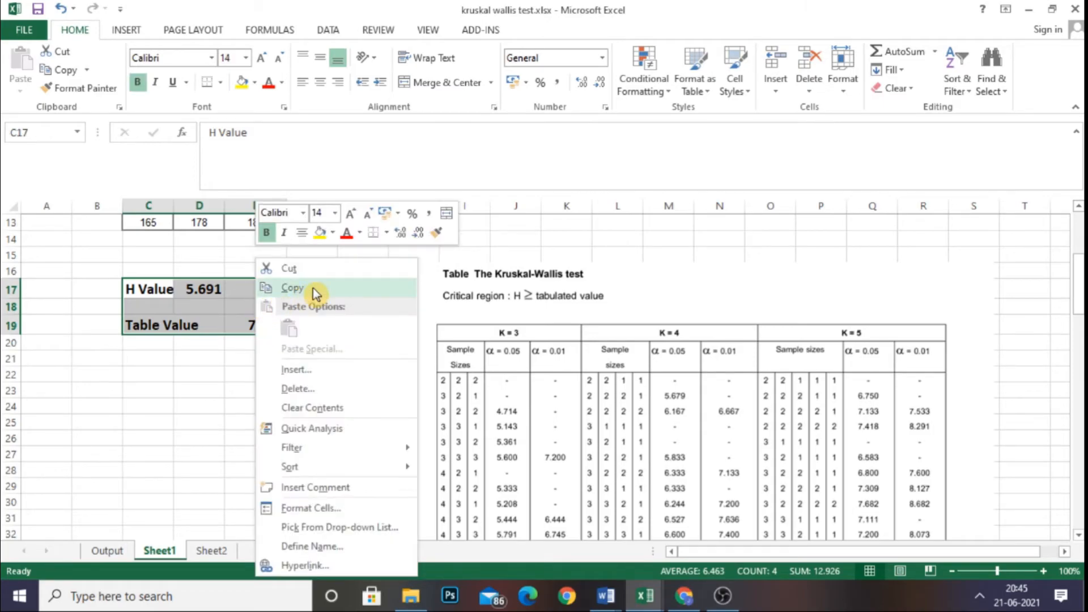
click(287, 286)
scroll(1031, 312, down, 1)
scroll(1031, 312, down, 17)
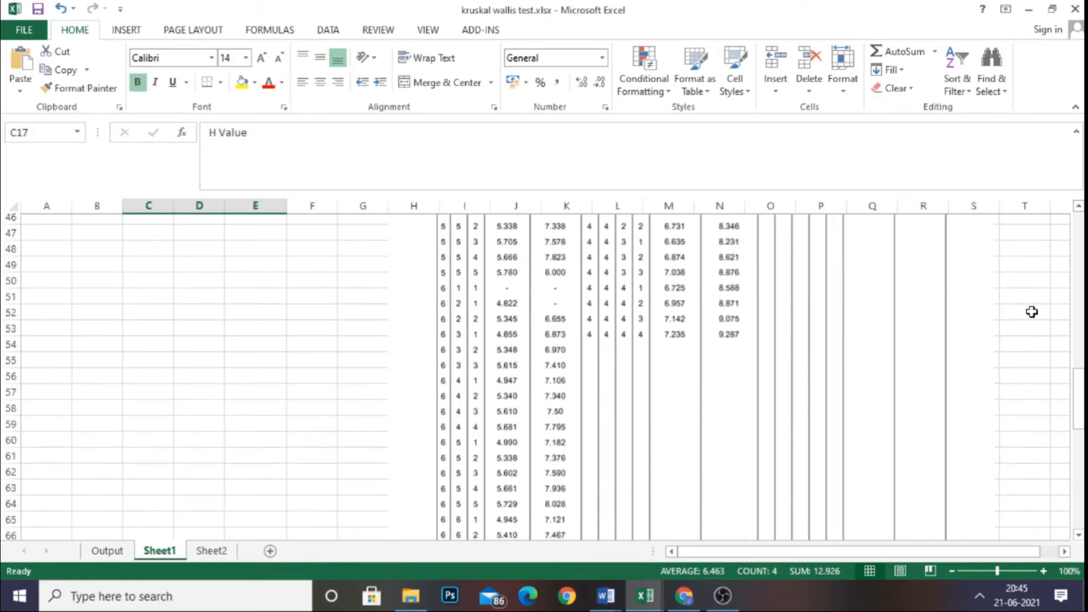
scroll(1031, 313, down, 2)
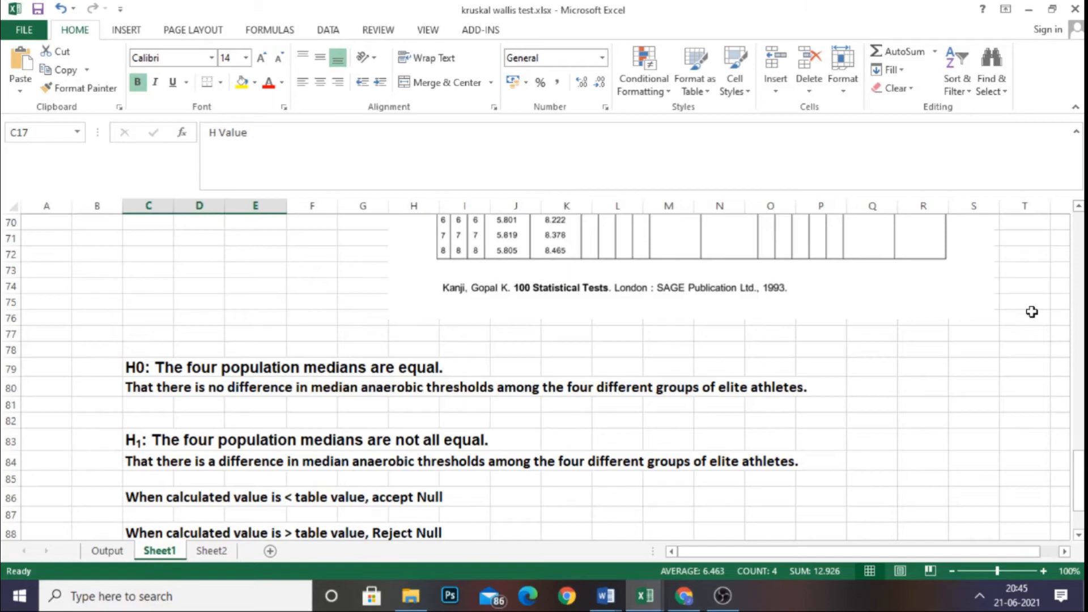
scroll(1031, 313, down, 1)
click(576, 447)
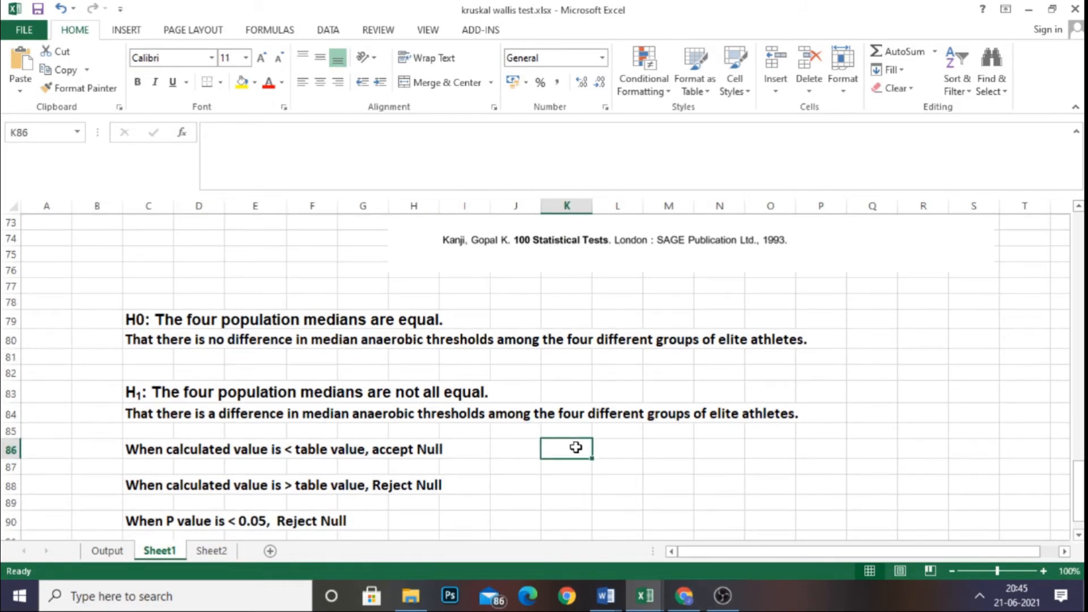
key(ctrl+v)
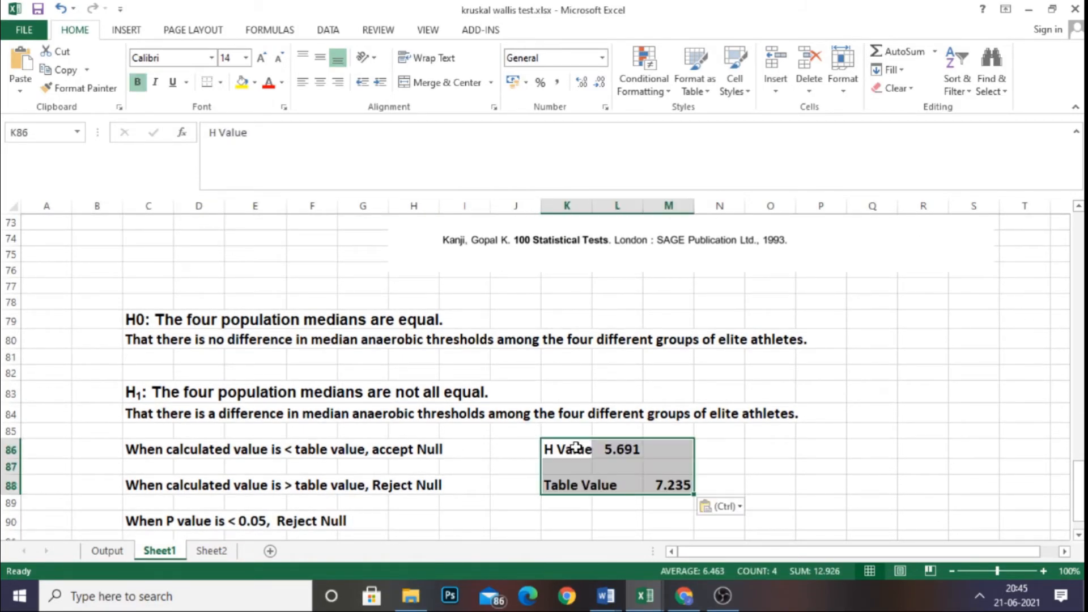
click(772, 450)
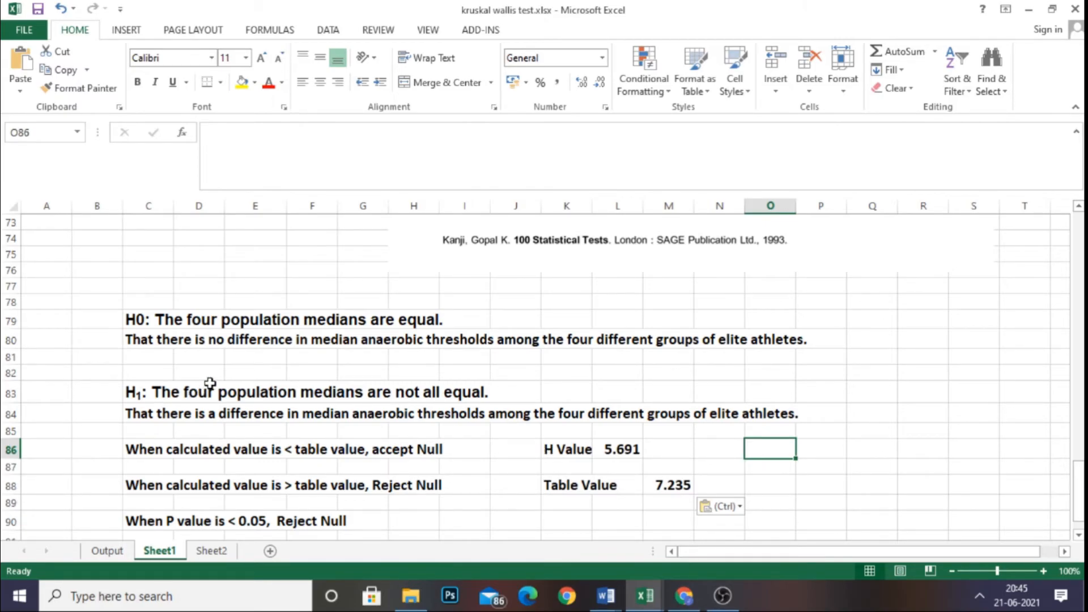
Step: Check the p-value in D13 of the Output sheet and compare it with the decision rules on Sheet1
scroll(210, 383, up, 3)
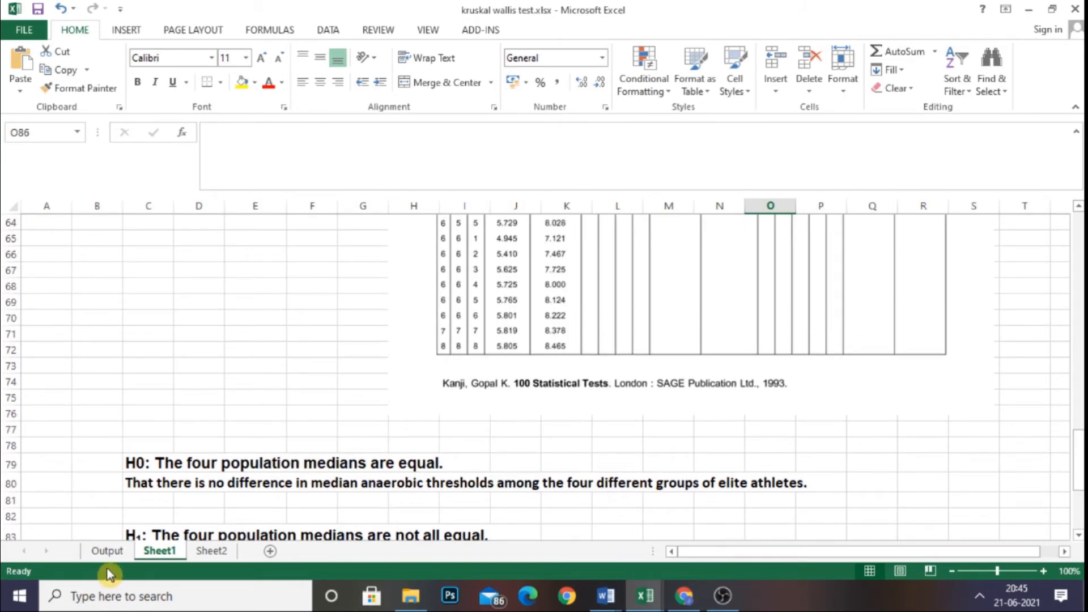
click(108, 550)
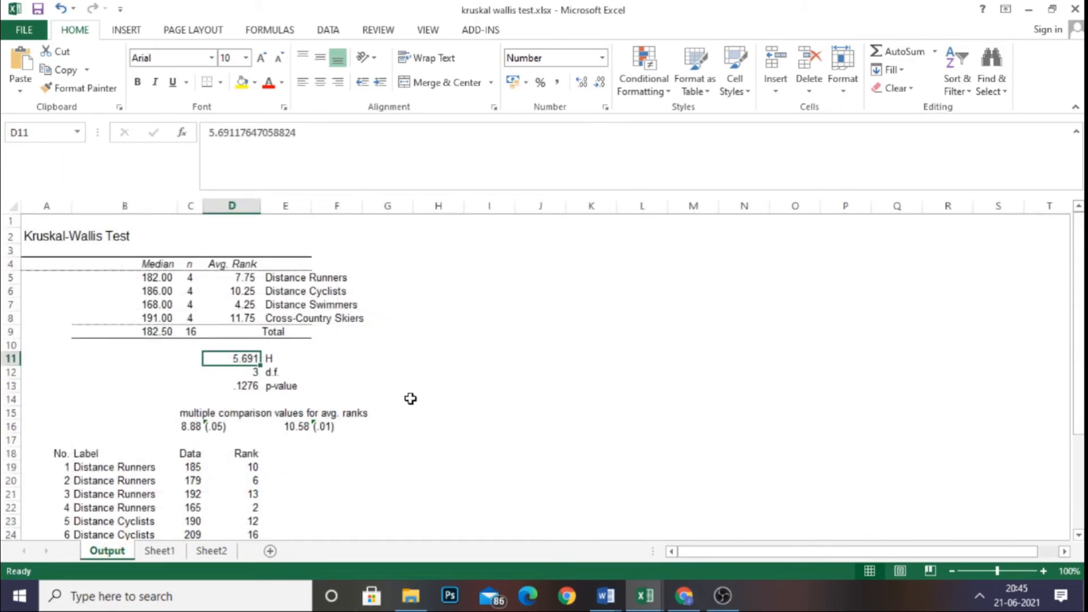
click(243, 385)
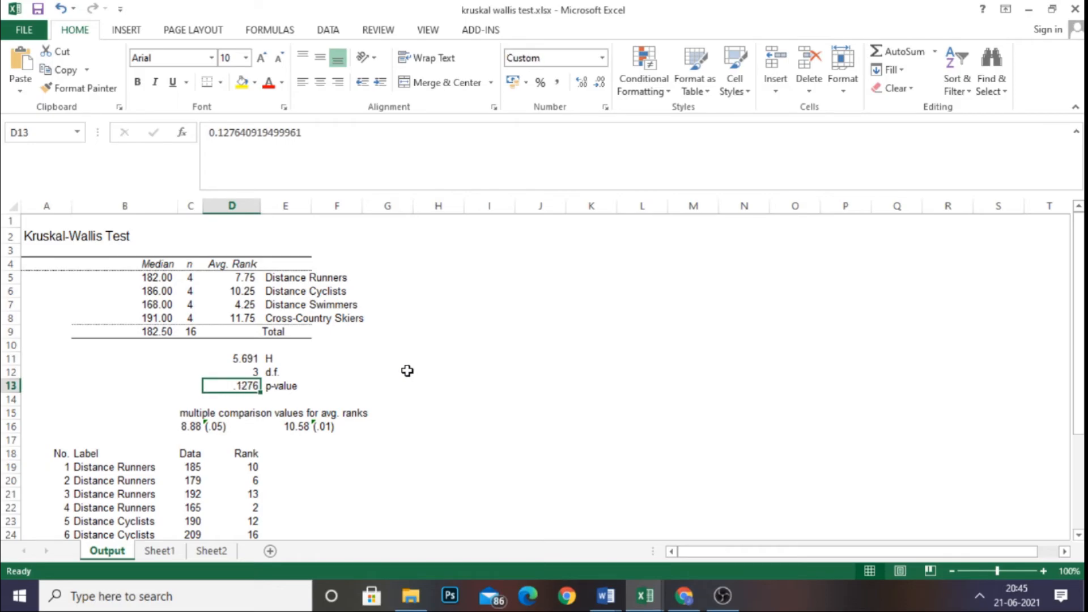
click(645, 596)
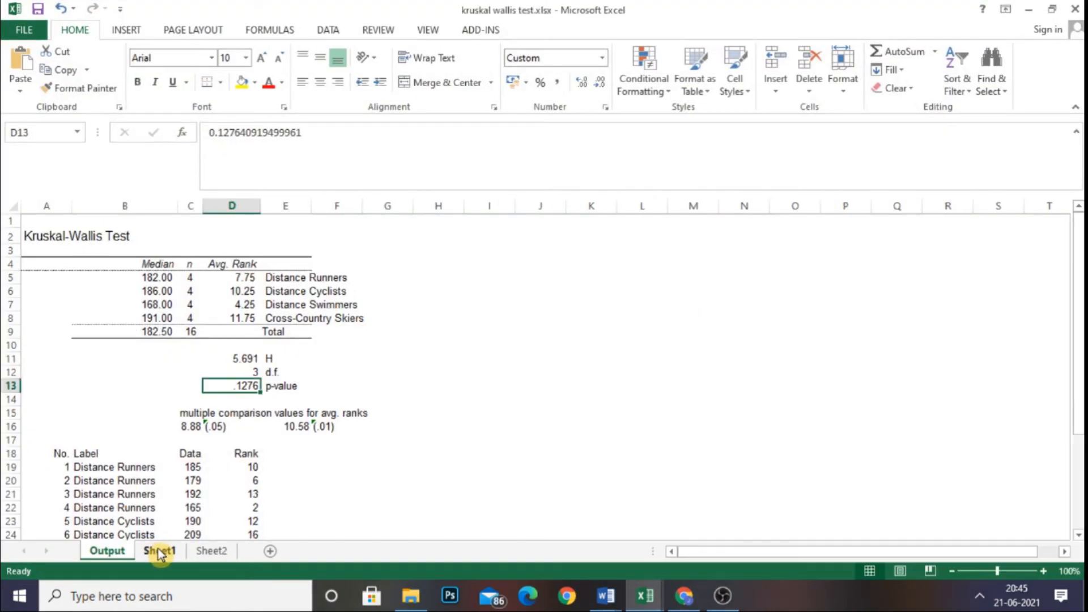
click(161, 551)
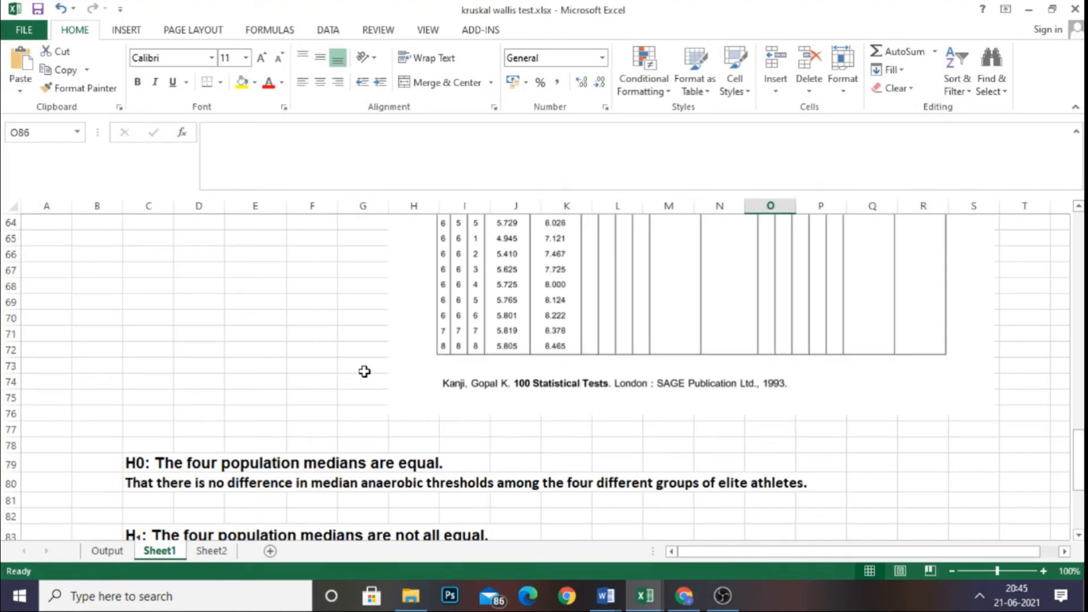
scroll(364, 369, down, 3)
scroll(364, 371, down, 2)
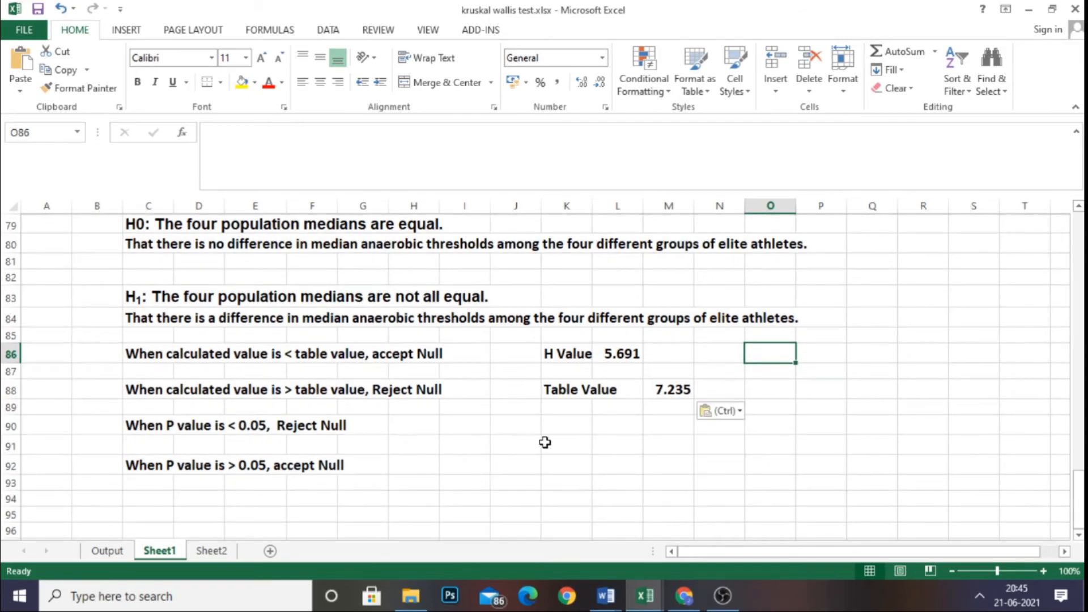
Step: Enter the label P Value in K90 and 0.1276 in L90, and check the number against the Output sheet
click(548, 425)
text(P Value)
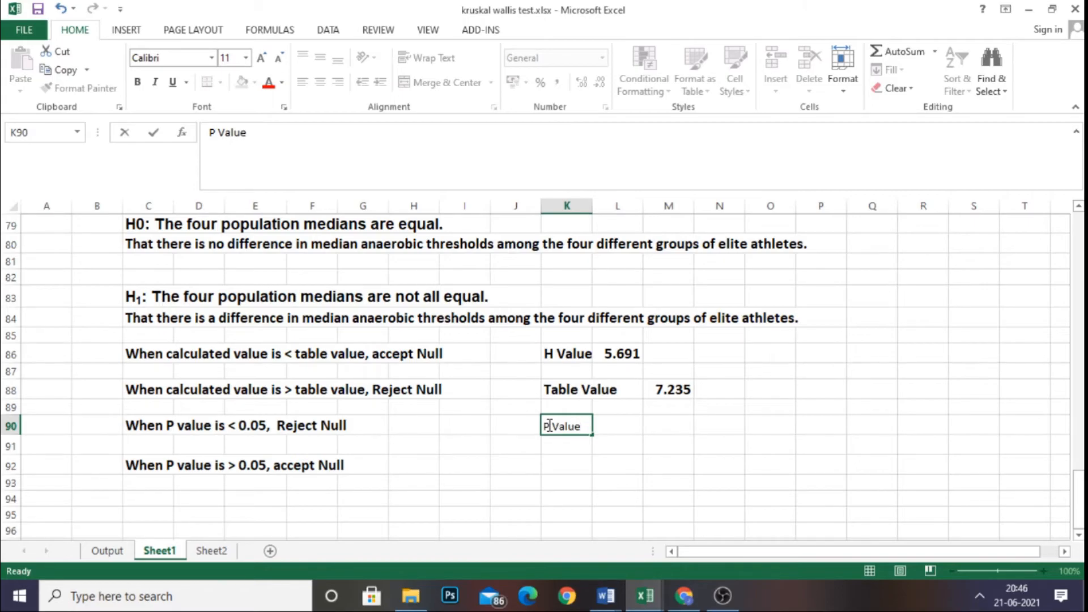
key(Tab)
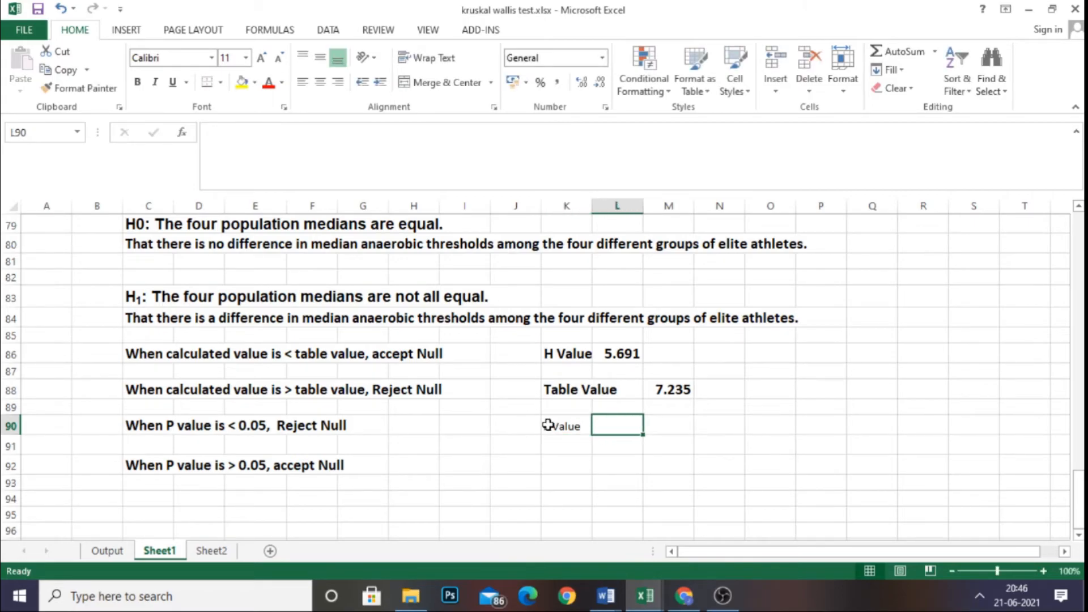
text(0.1276)
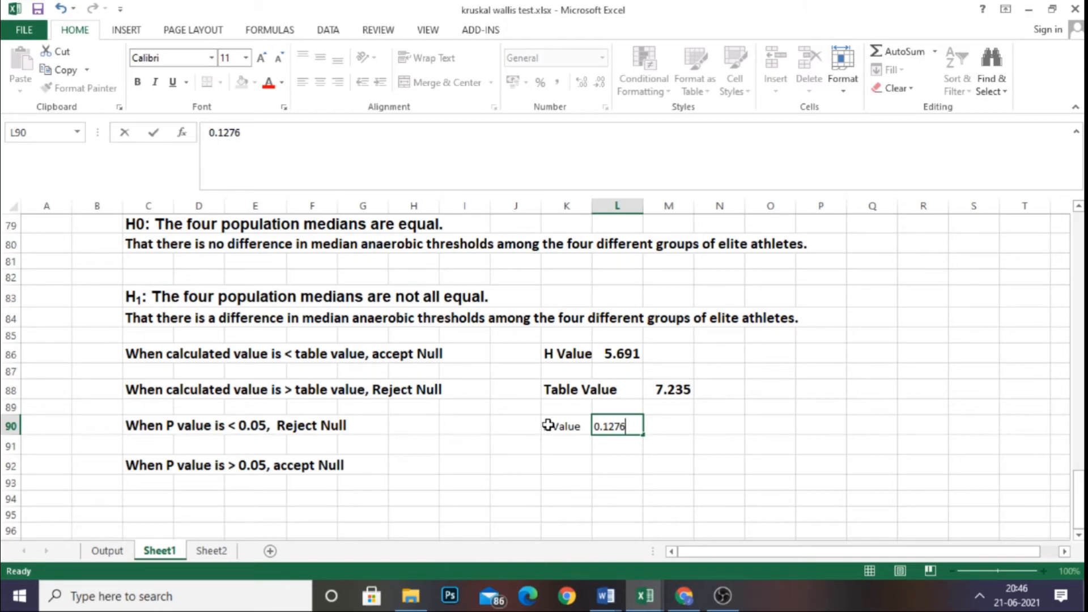
click(108, 551)
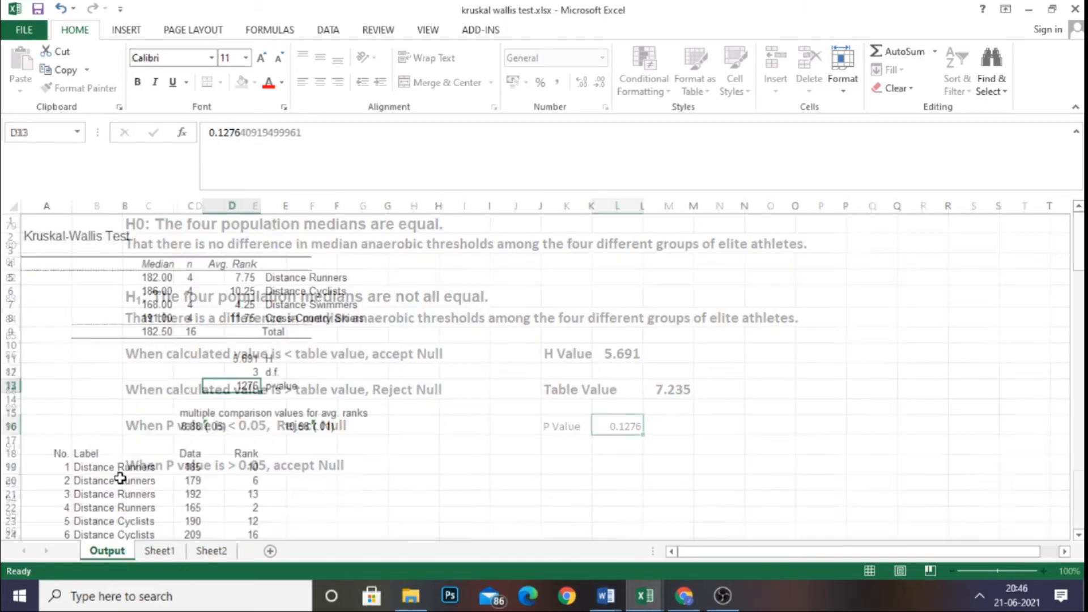
click(160, 551)
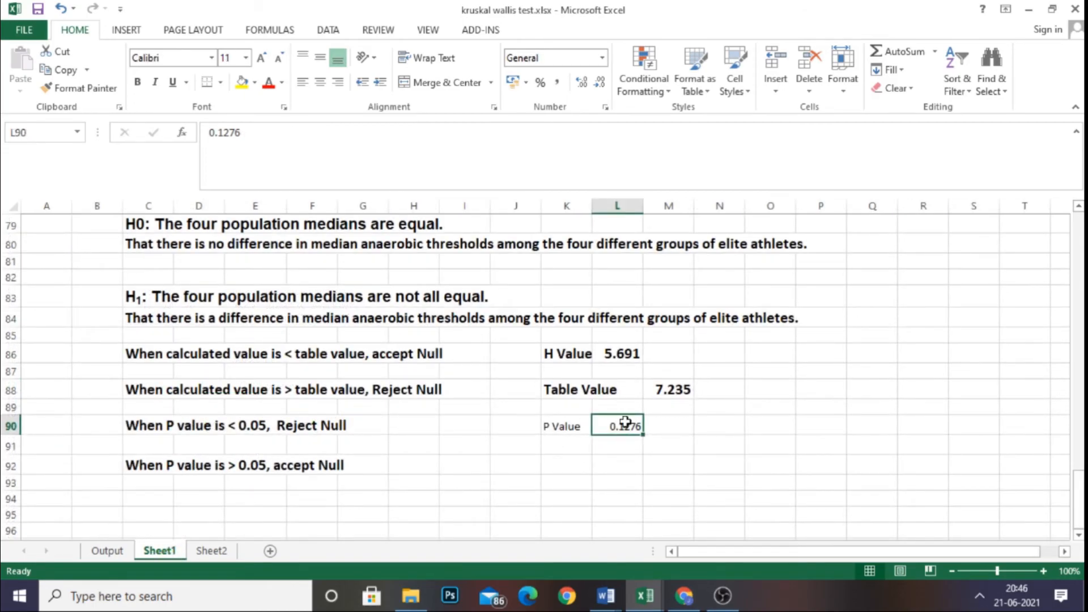
Step: Make the P Value label and number in K90:L90 bold with font size 14
drag(553, 426, 622, 427)
click(137, 82)
click(262, 58)
click(262, 58)
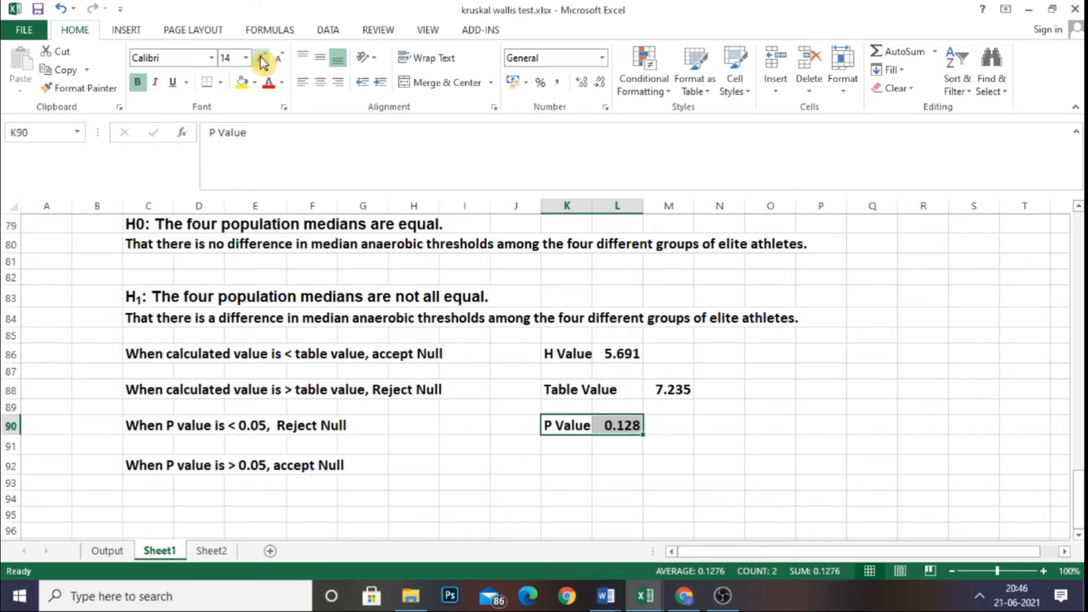
Step: Enter the label alpha value in N90 and 0.05 in P90, beside the P Value entry
click(670, 426)
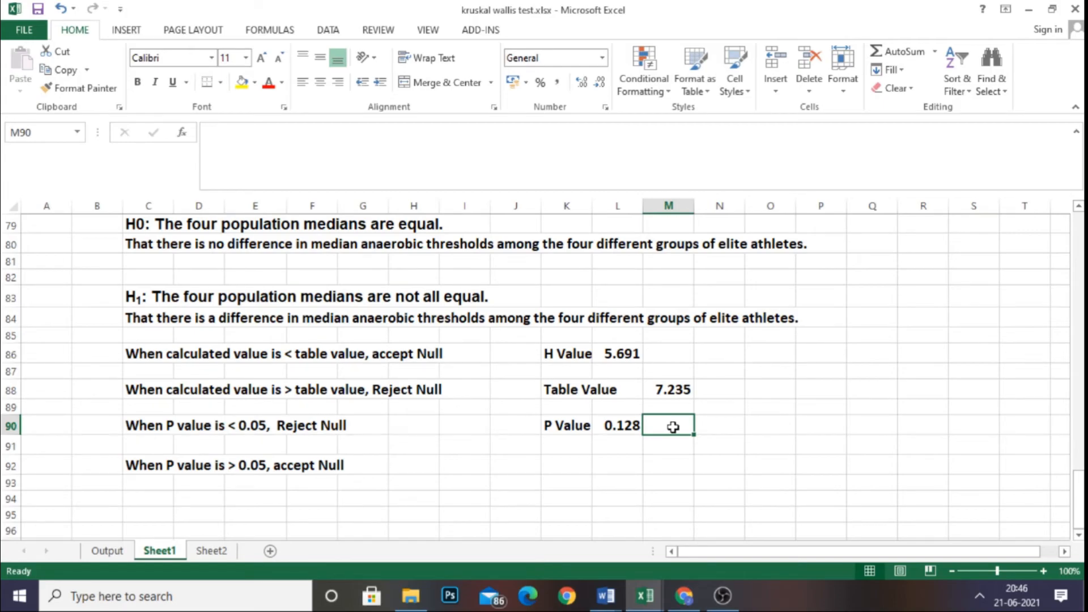
click(711, 422)
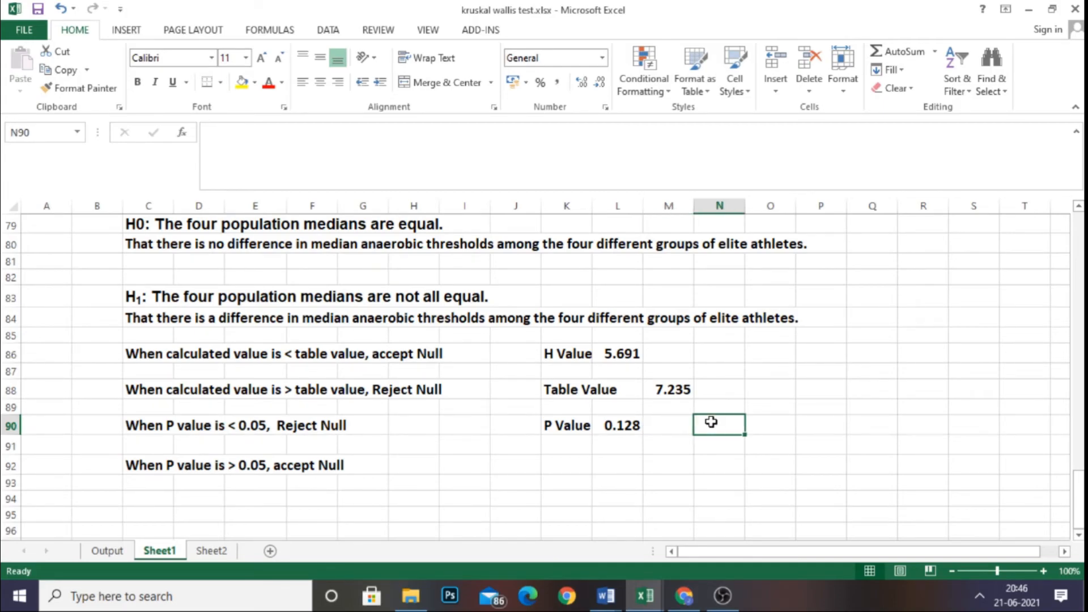
text(alpha )
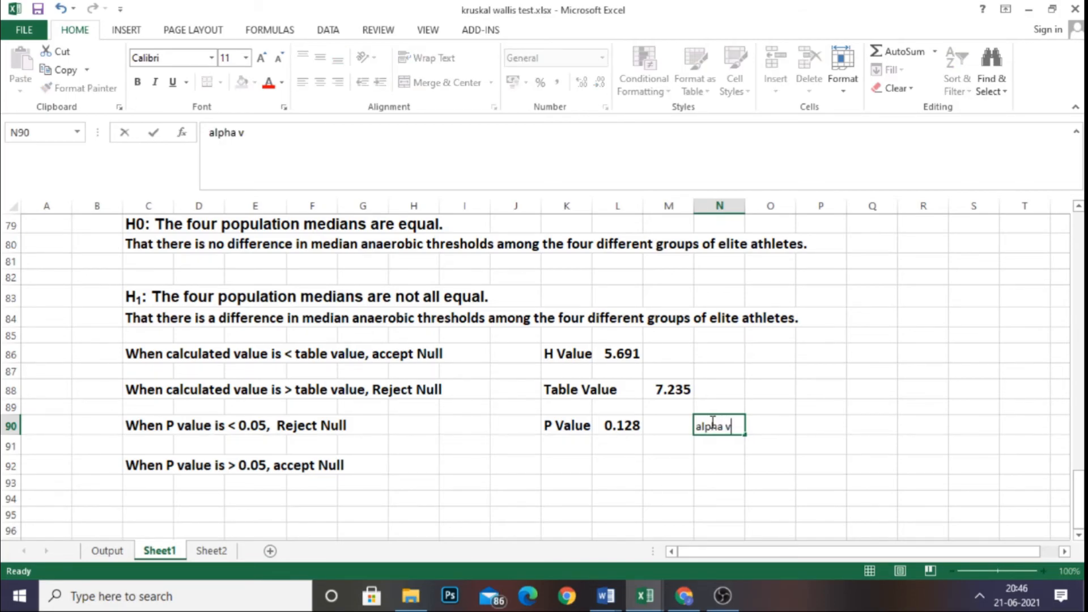
text(value)
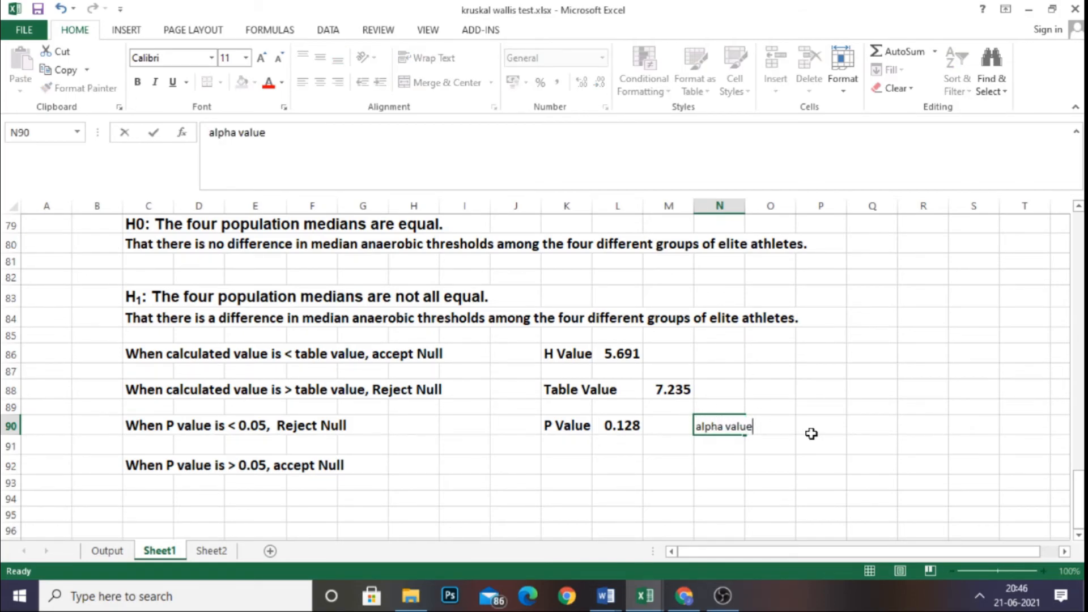
click(809, 429)
text(0.05)
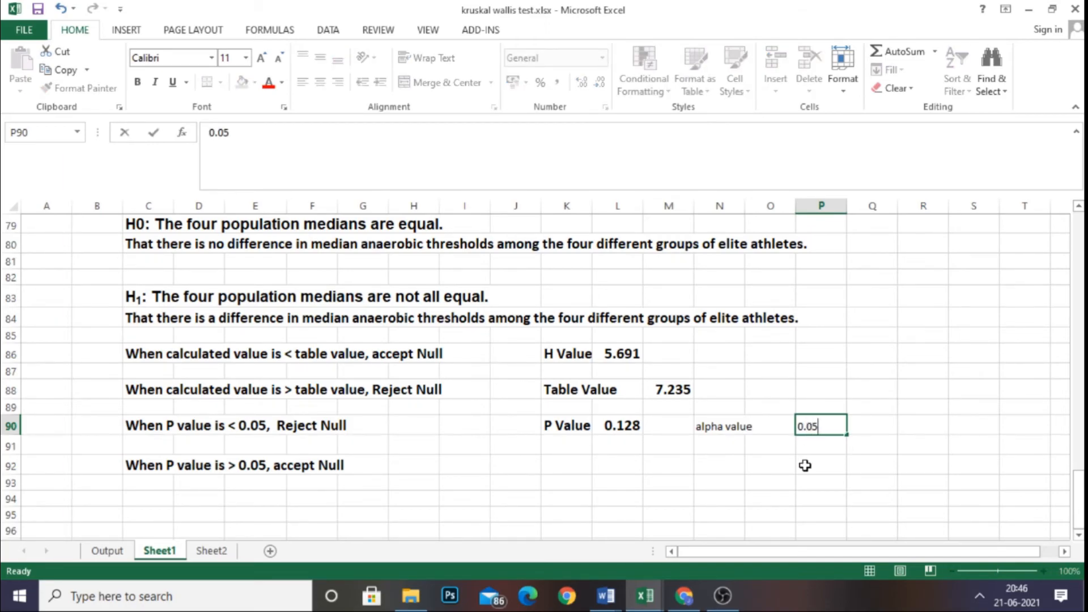
click(699, 450)
Step: Set the alpha value entry in N90:P90 to font size 14 and bold
drag(716, 427, 823, 424)
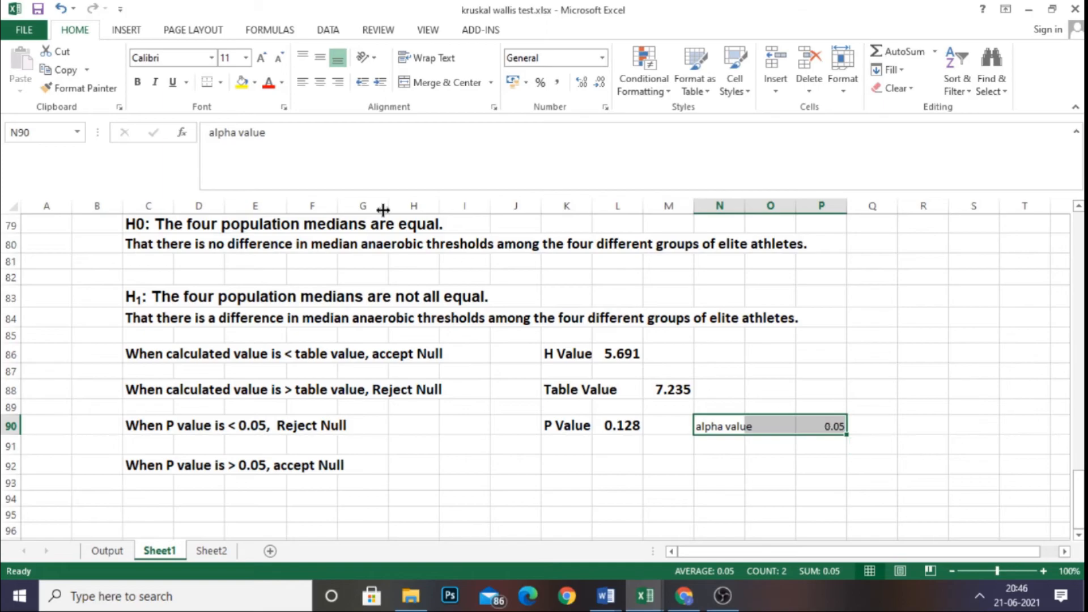
click(262, 58)
click(261, 58)
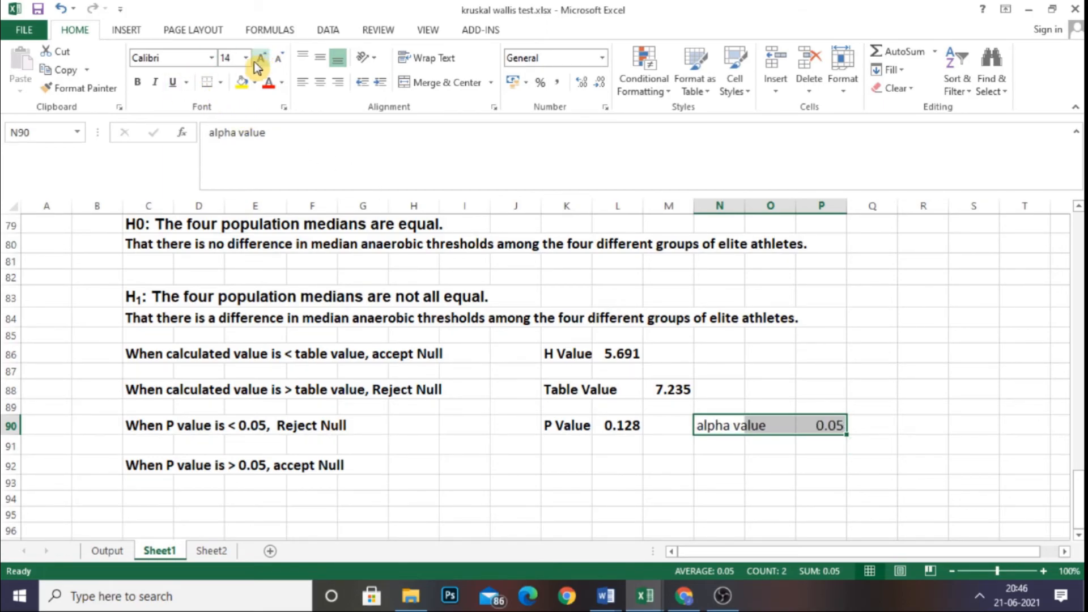
click(137, 82)
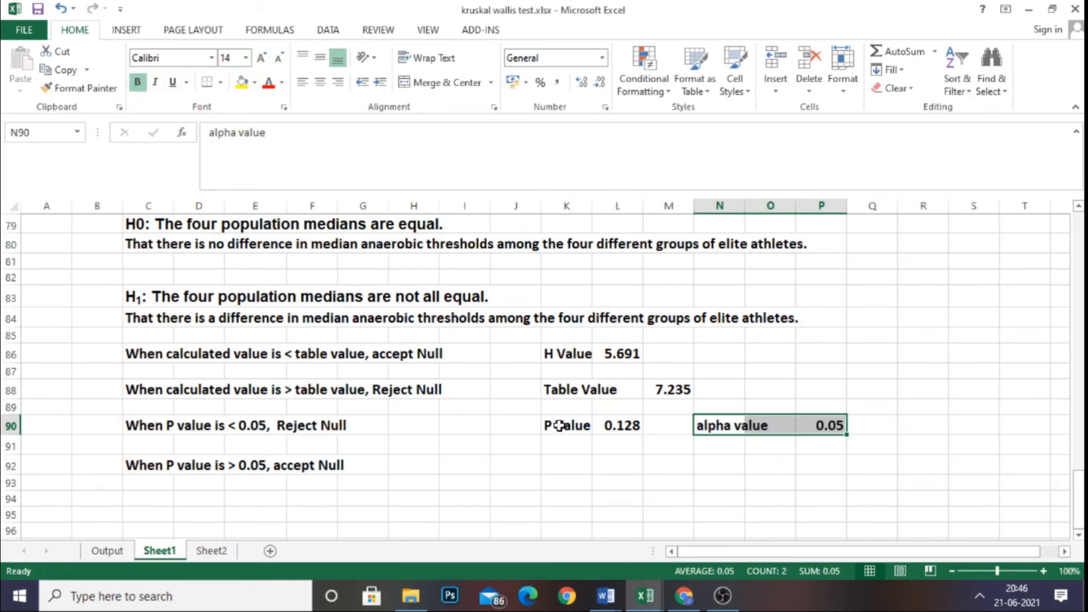
click(626, 468)
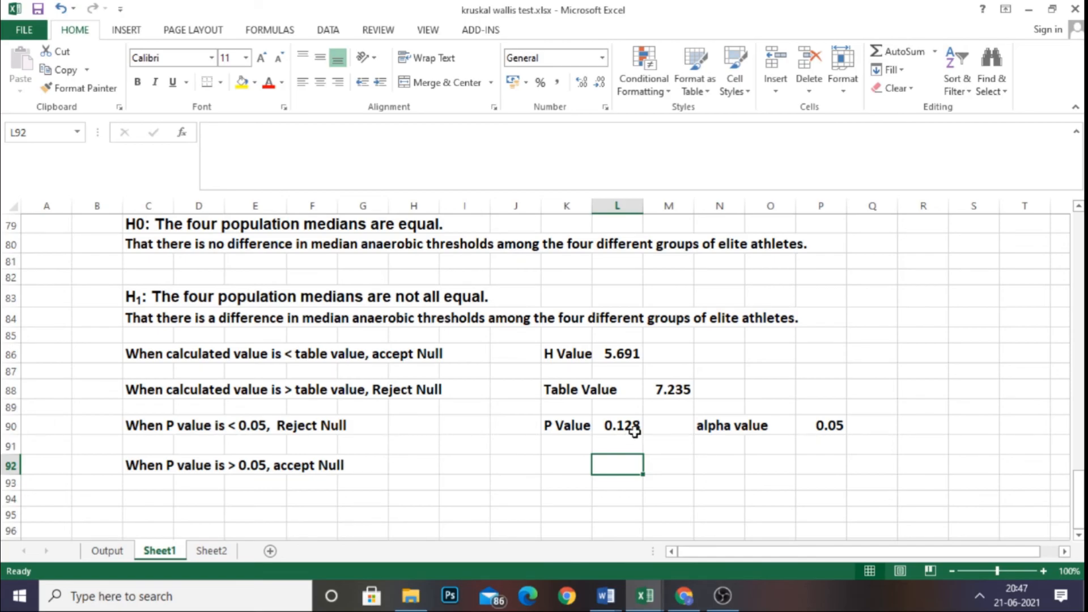
Step: Review the test results on the Output sheet, the decision rules on Sheet1, and the Kruskal-Wallis critical value table
click(107, 550)
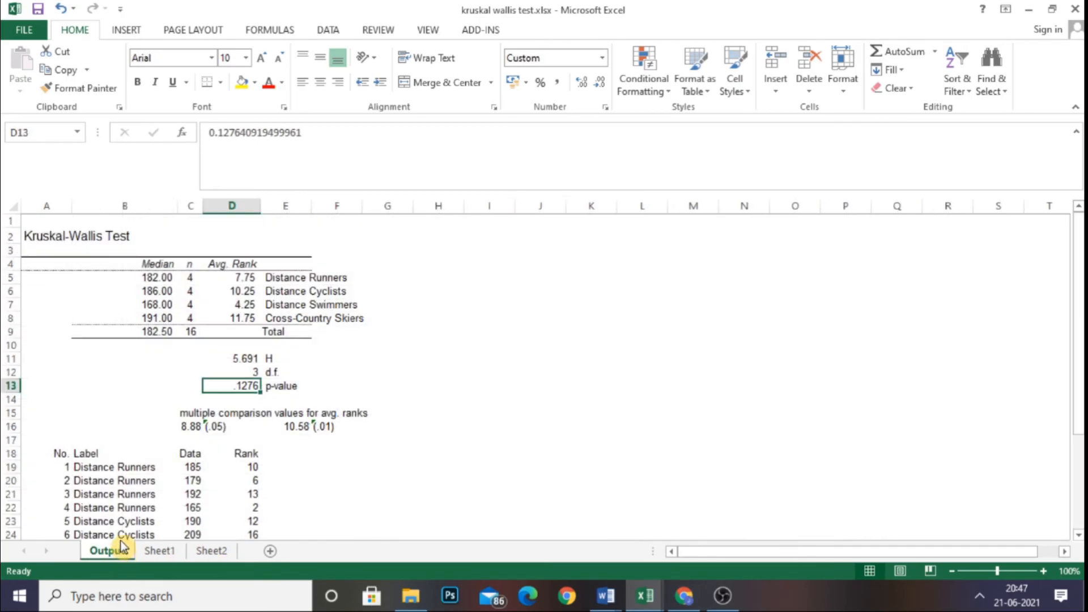
click(157, 551)
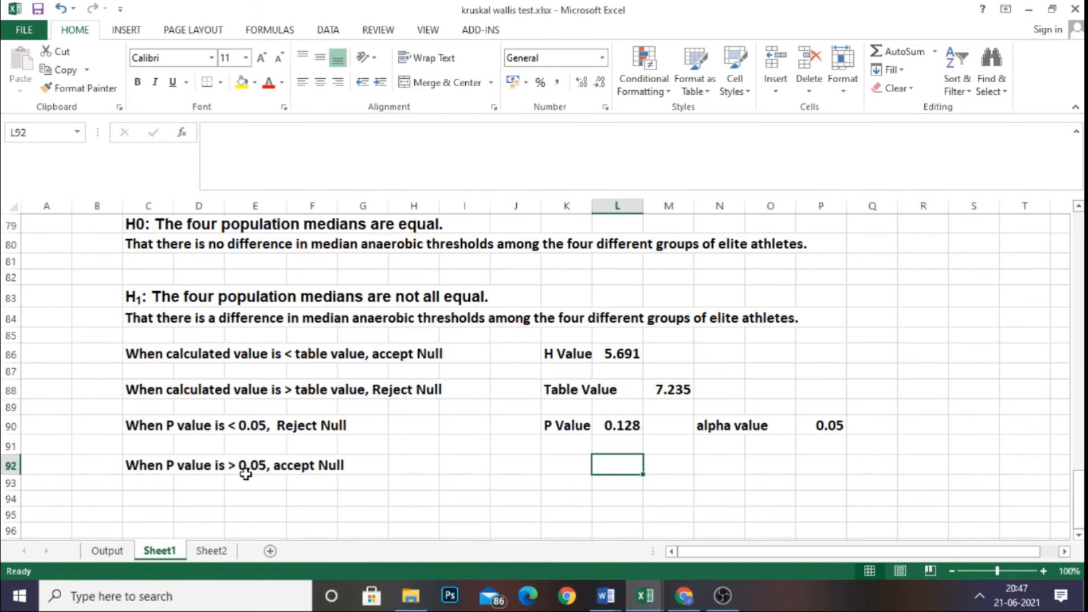
click(310, 470)
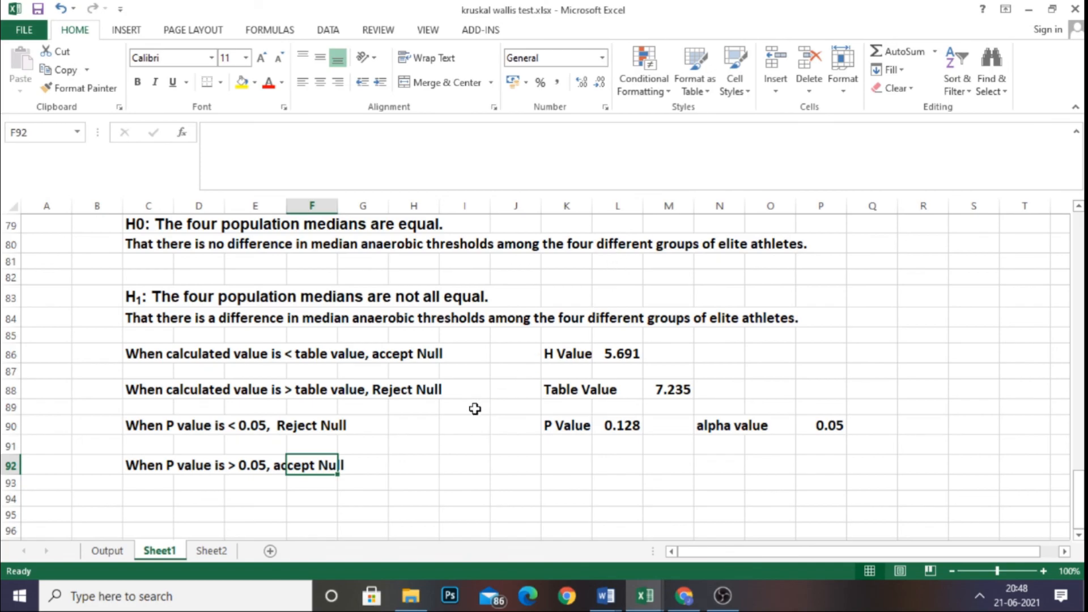
click(464, 468)
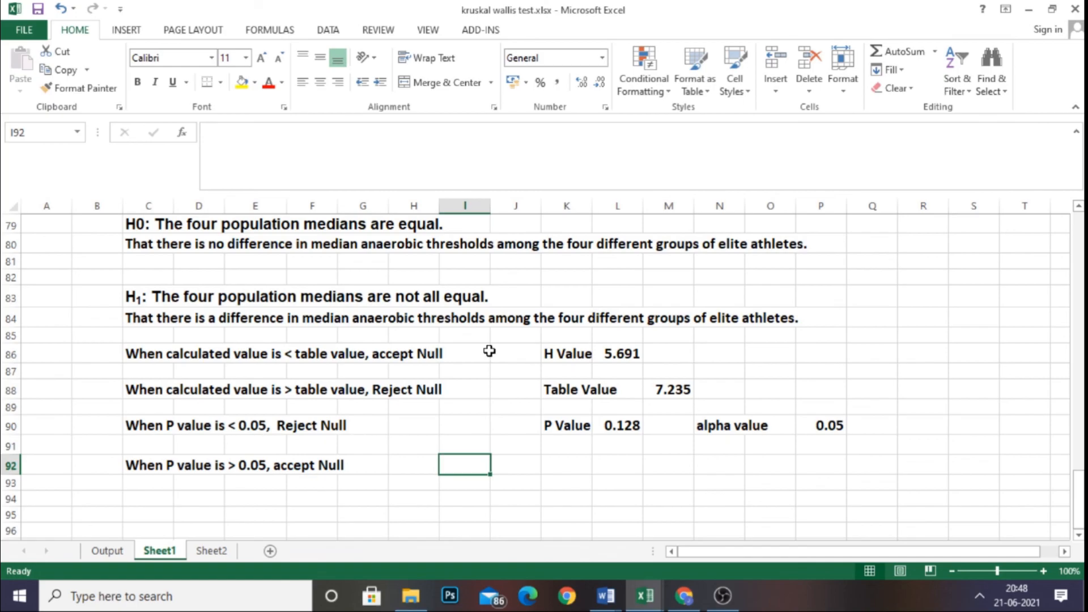
scroll(489, 349, up, 13)
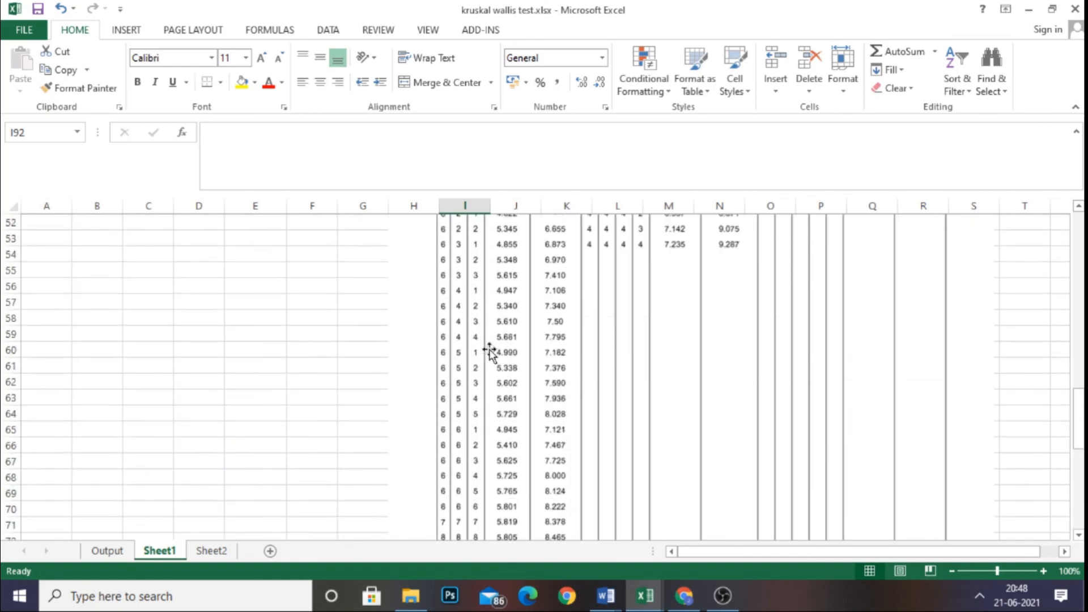
scroll(489, 350, up, 13)
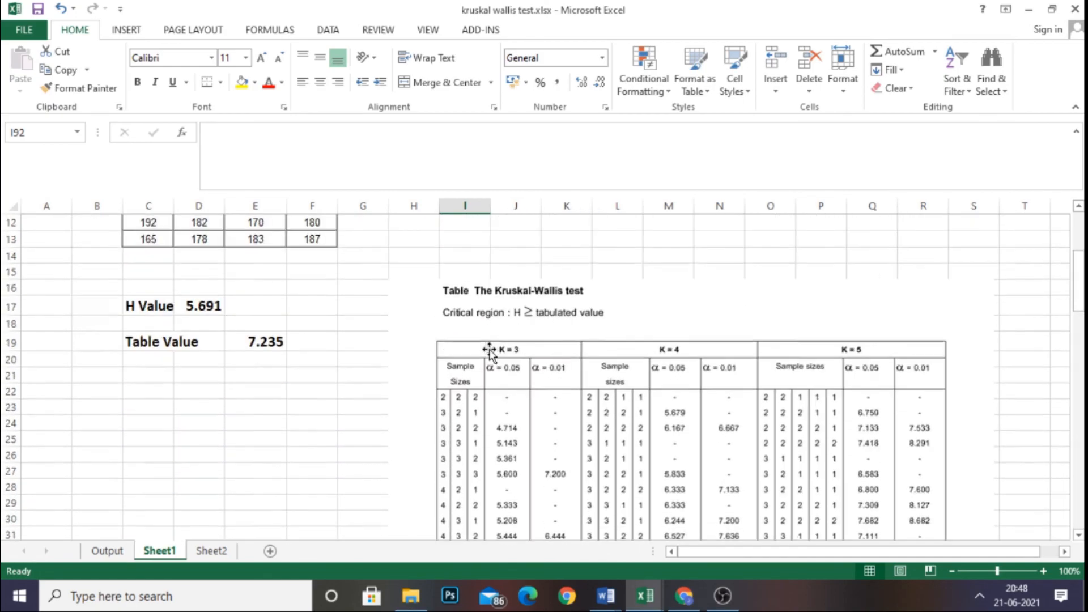